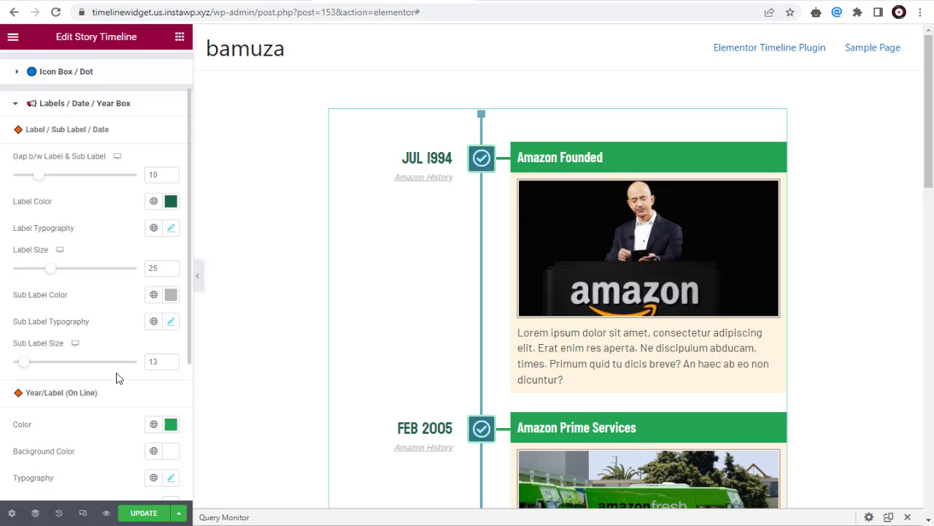
Change the text color of the Year/Label (On Line) to teal (#58BAB7)
scroll(119, 378, down, 1)
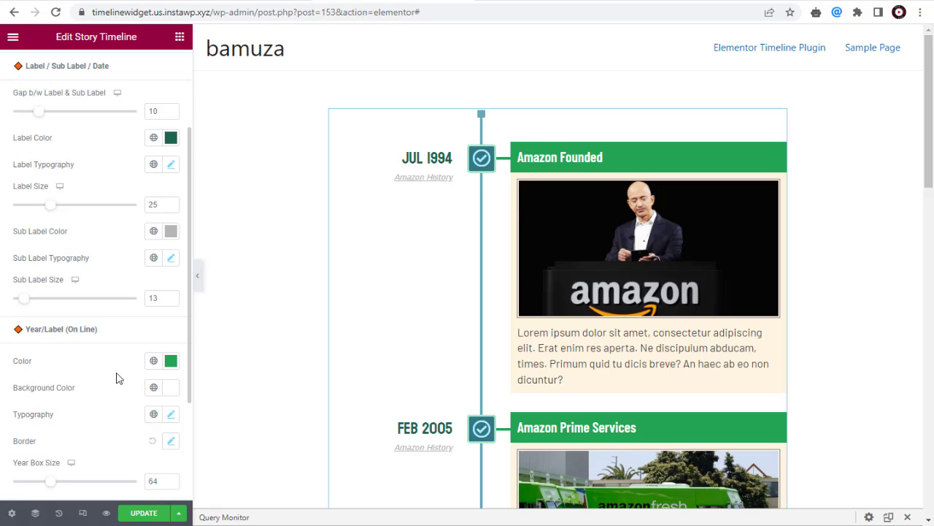
scroll(119, 378, down, 1)
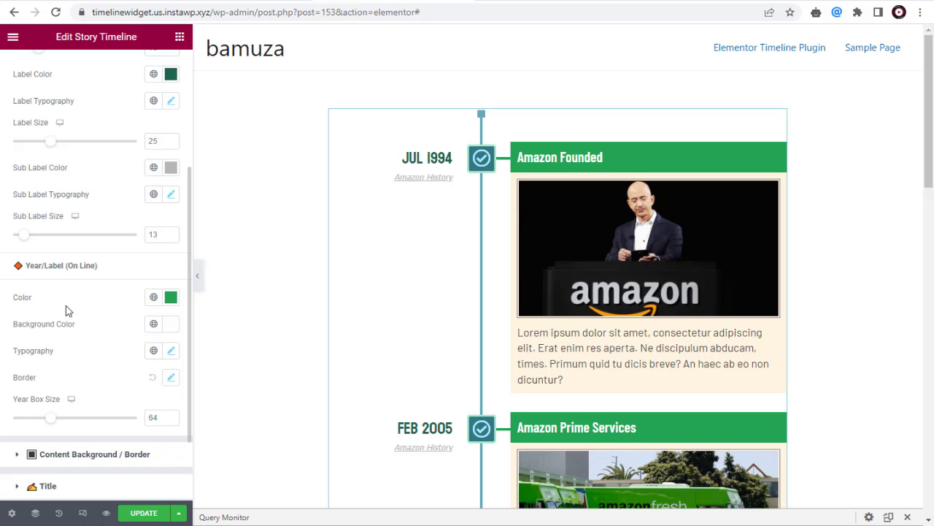
click(170, 298)
drag(100, 390, 100, 371)
drag(89, 459, 95, 460)
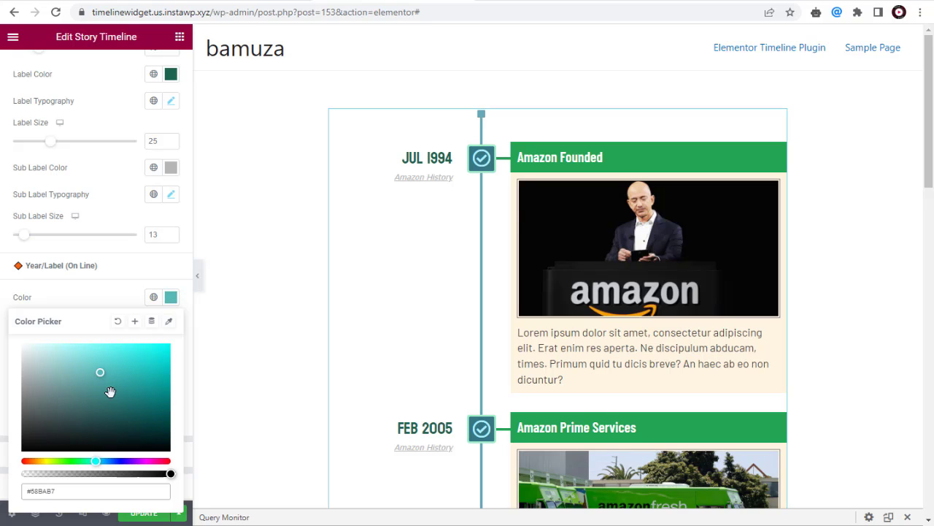
click(104, 298)
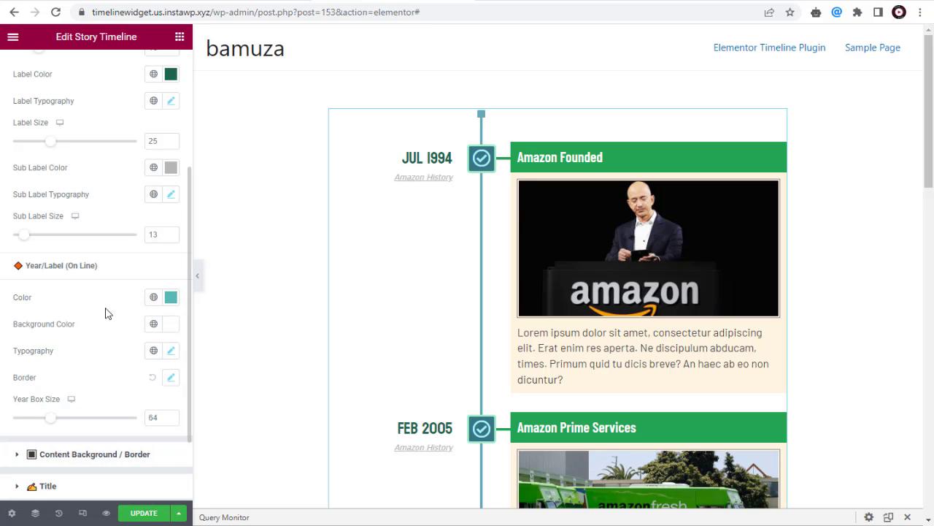
Give the Year/Label (On Line) a muted grey-teal background color
click(171, 331)
mouse_move(60, 191)
mouse_down()
mouse_move(52, 171)
mouse_move(54, 191)
mouse_up()
click(8, 321)
Set the Year/Label (On Line) typography to the Tahoma family, size 25 px and weight 500
click(171, 351)
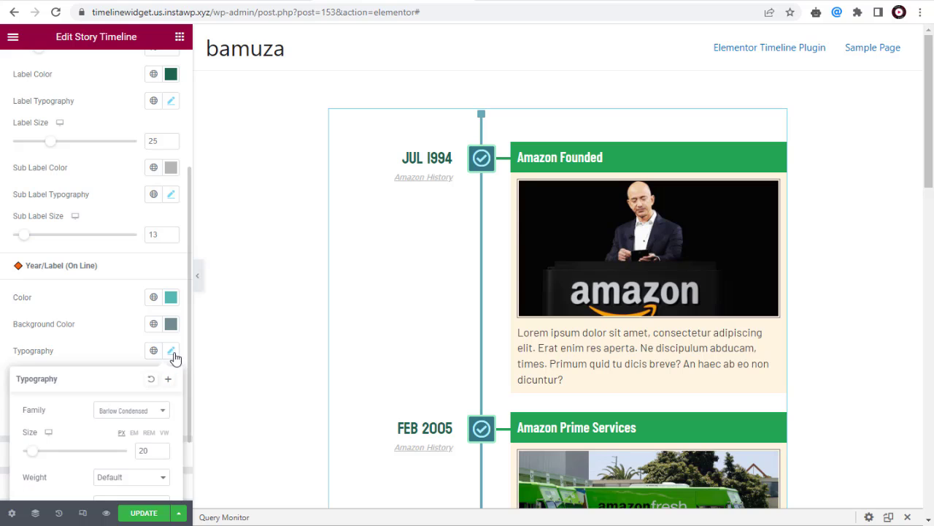
click(162, 412)
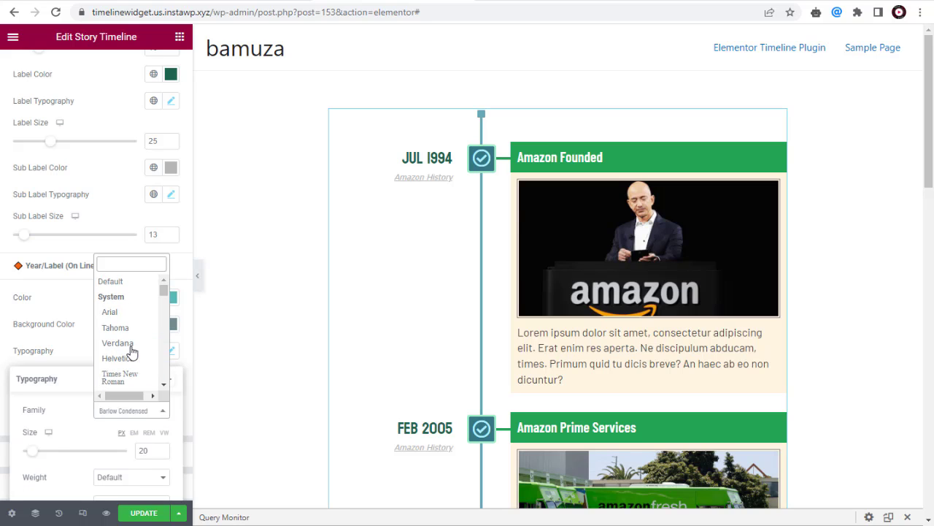
click(129, 328)
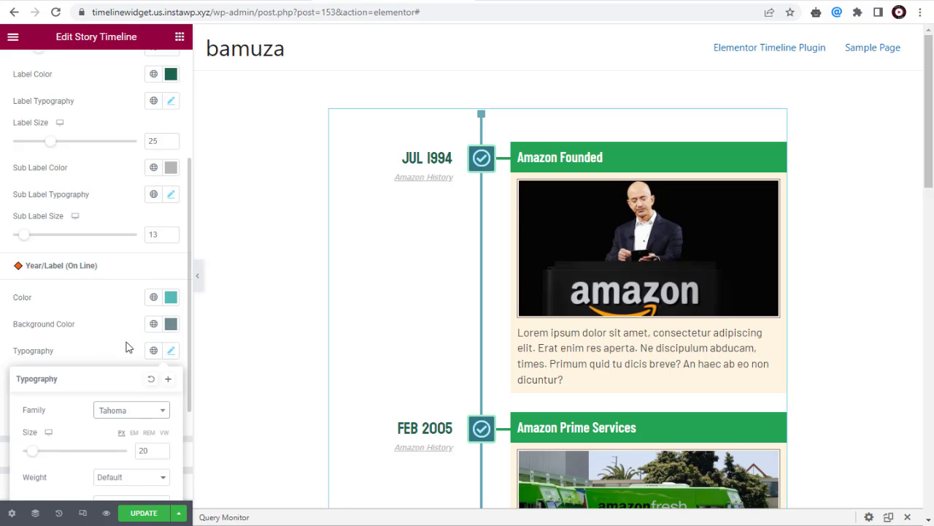
mouse_move(32, 452)
mouse_down()
mouse_move(53, 456)
mouse_move(37, 460)
mouse_up()
click(152, 481)
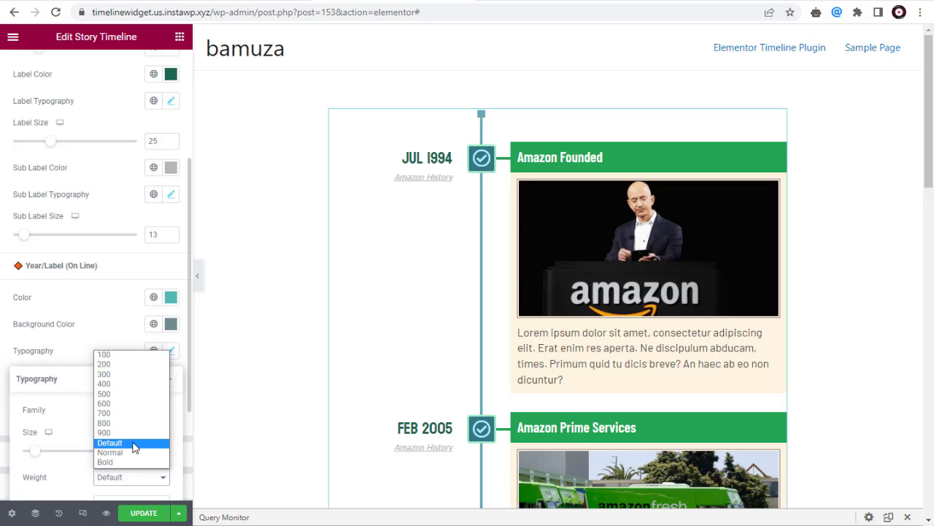
click(128, 395)
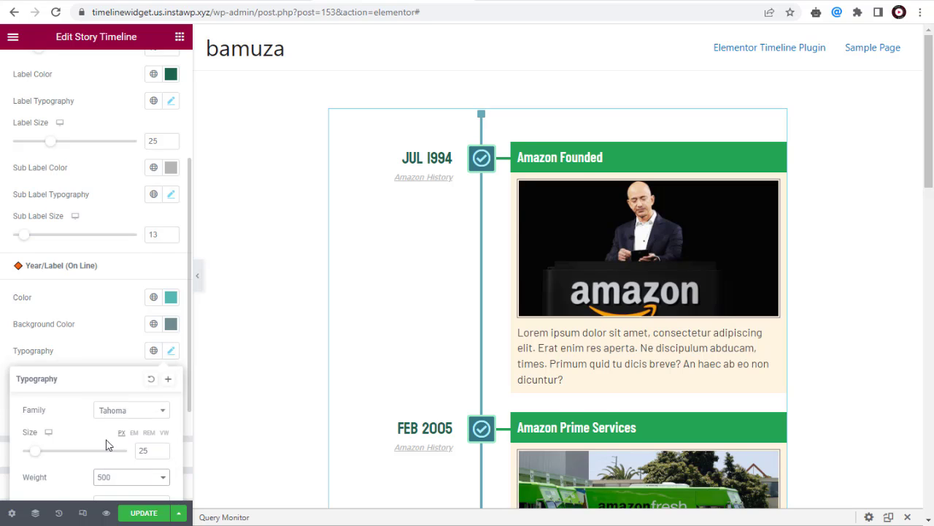
Set the Year/Label text transform to Capitalize, the style to Normal and the decoration to None
scroll(108, 444, down, 1)
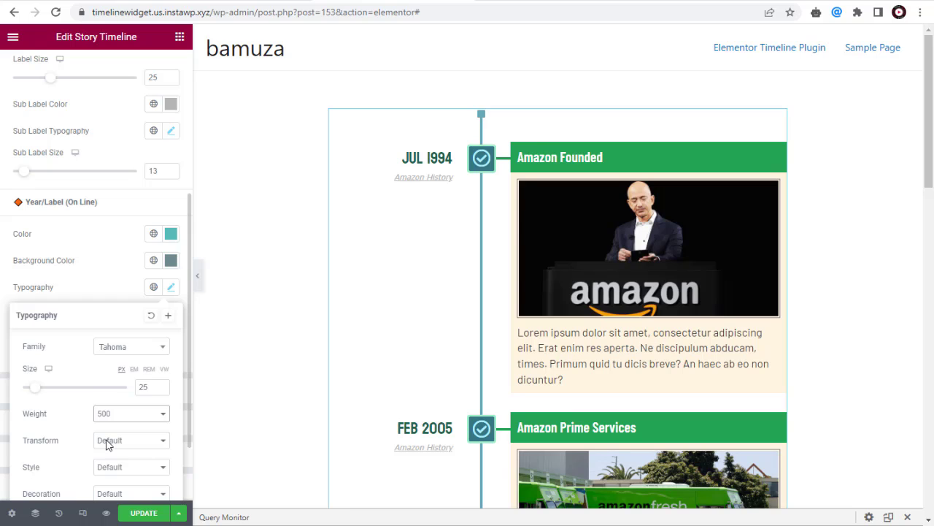
click(151, 443)
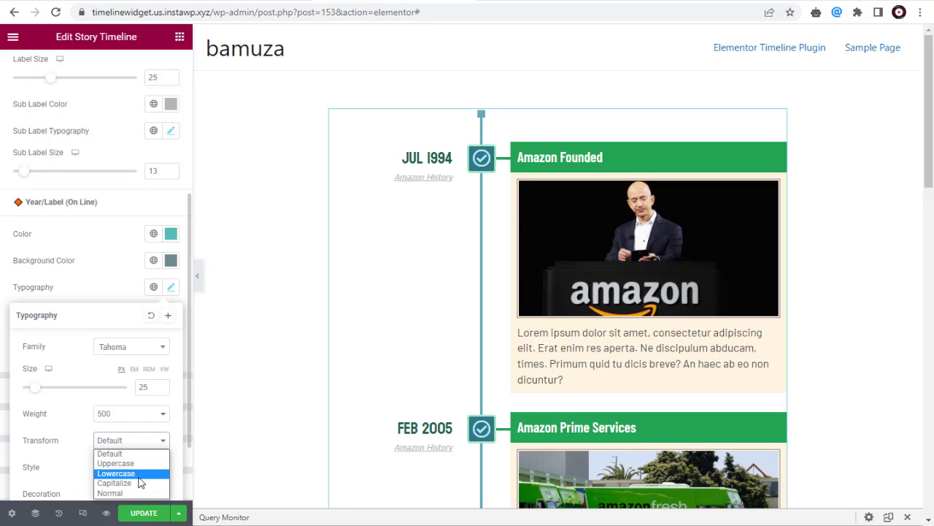
click(140, 482)
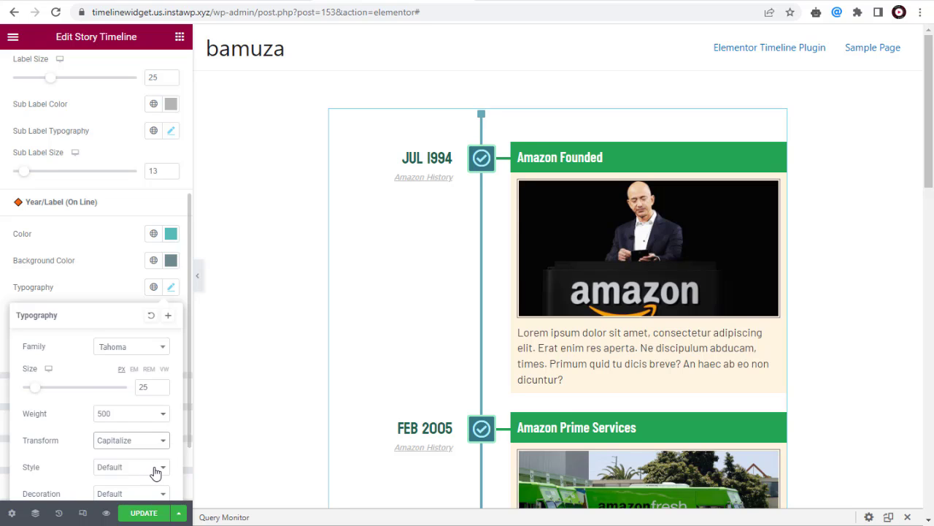
click(156, 471)
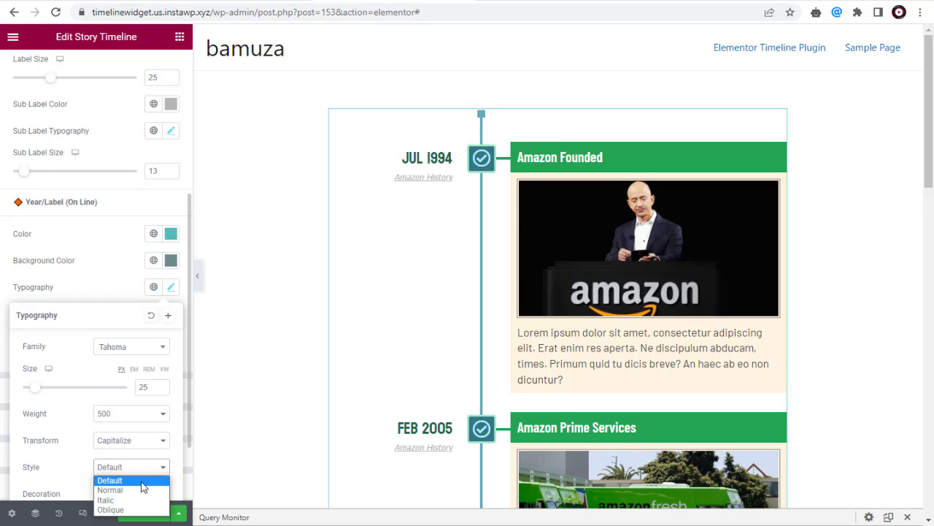
key(Up)
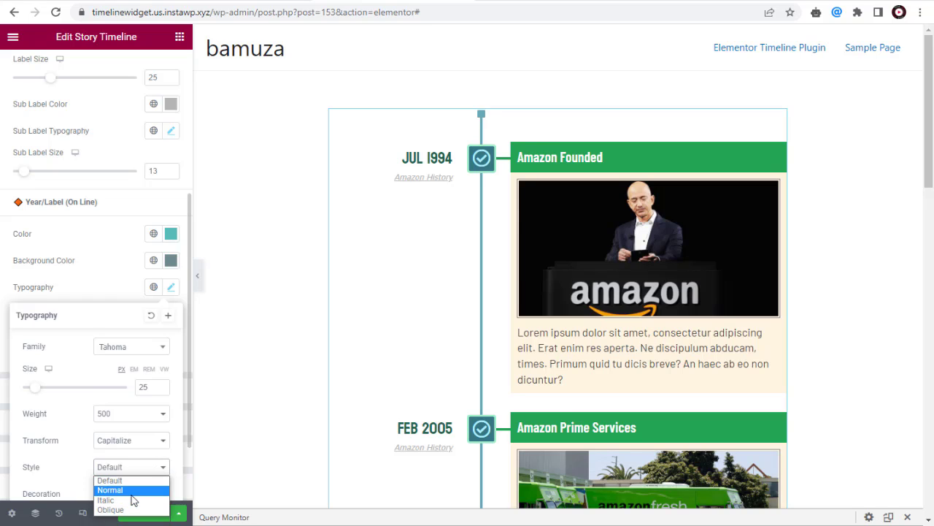
key(Return)
scroll(141, 492, down, 1)
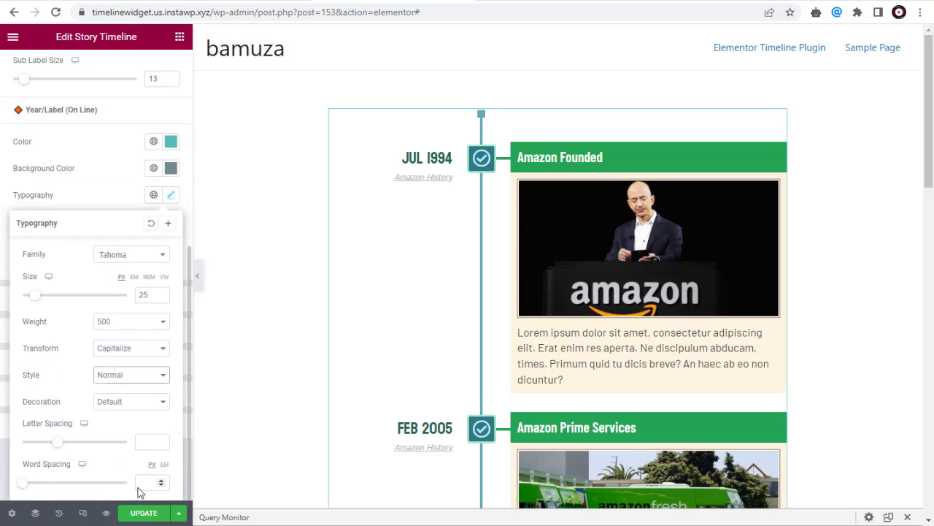
click(148, 402)
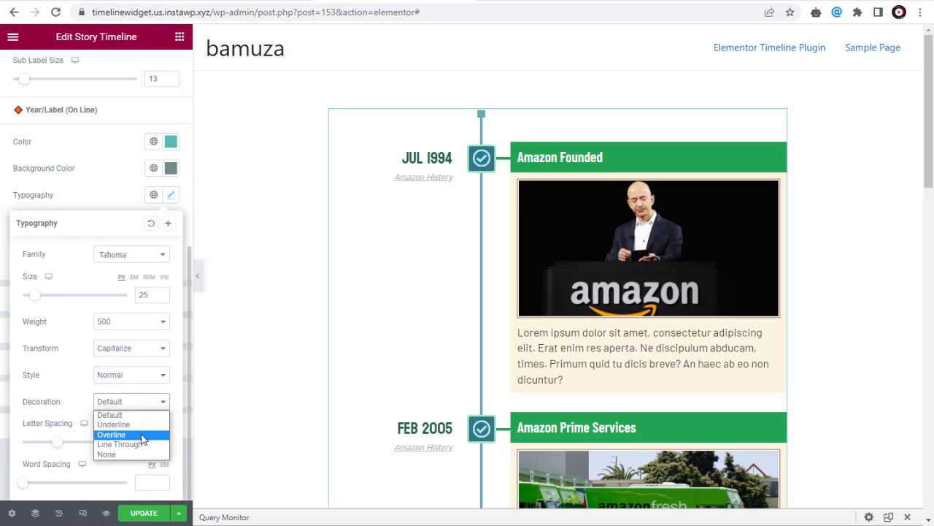
click(136, 455)
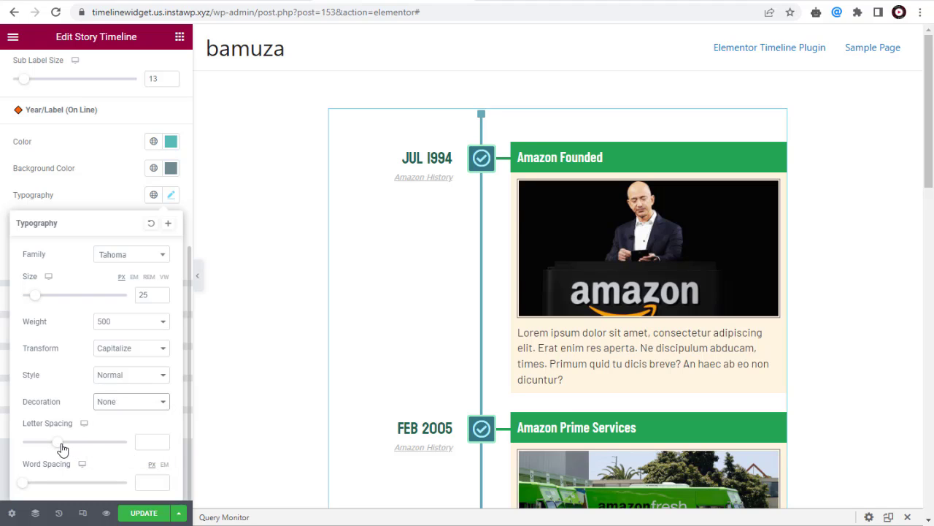
Increase the letter spacing and add some word spacing in the Year/Label typography
drag(59, 443, 76, 444)
drag(33, 484, 32, 484)
click(2, 202)
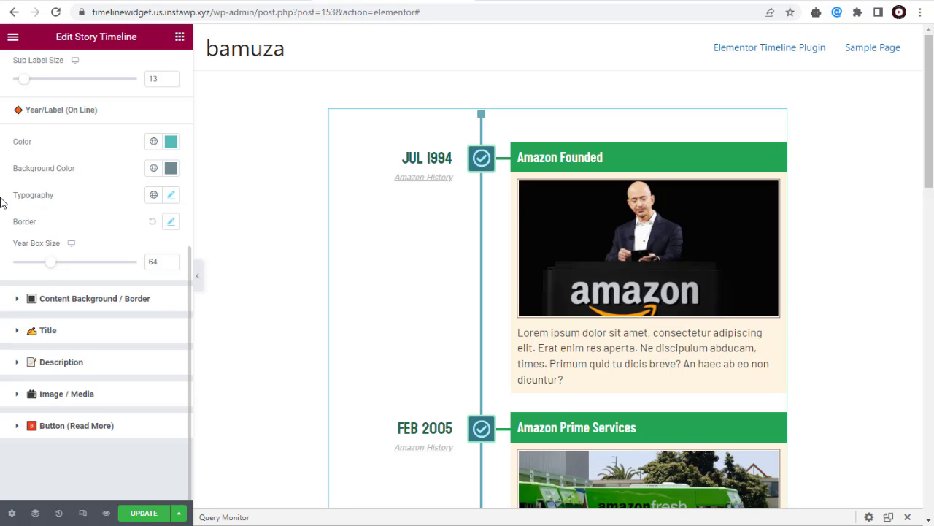
Give the Year/Label a Solid border in dark teal (#069290)
click(172, 223)
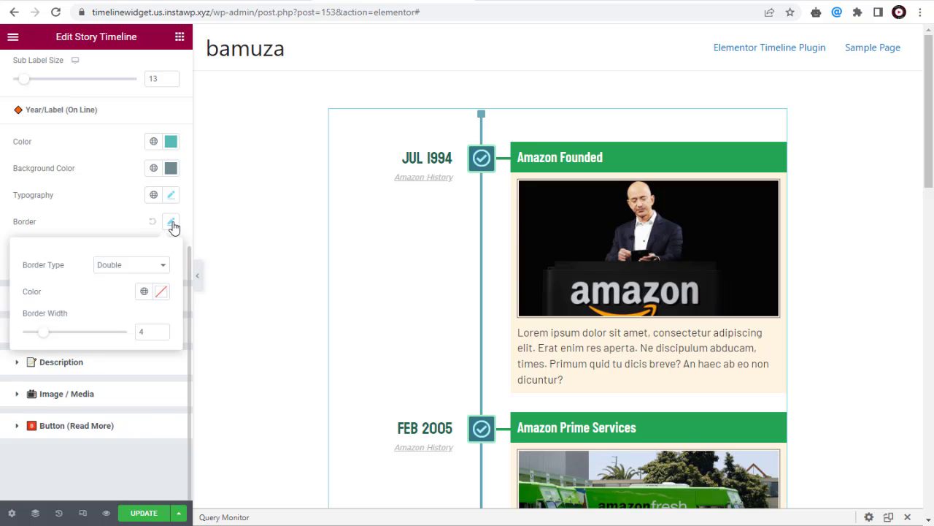
click(152, 264)
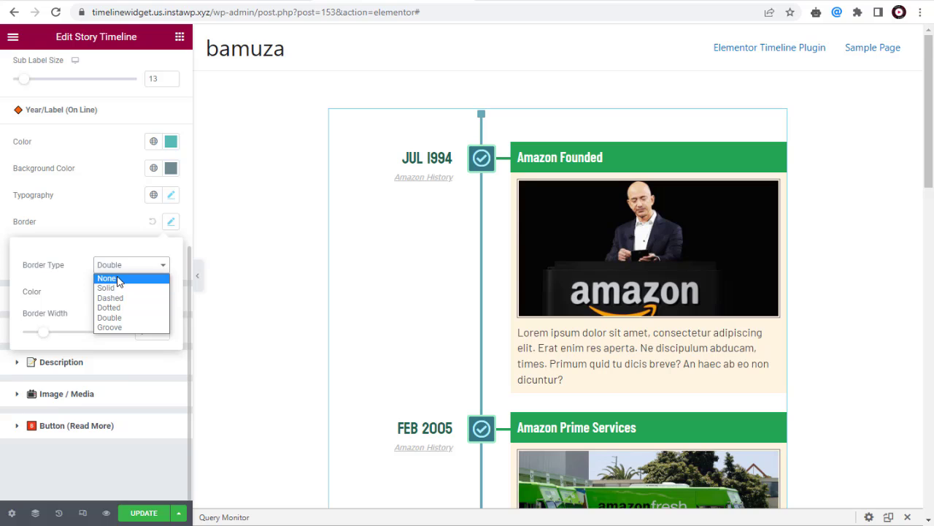
click(119, 288)
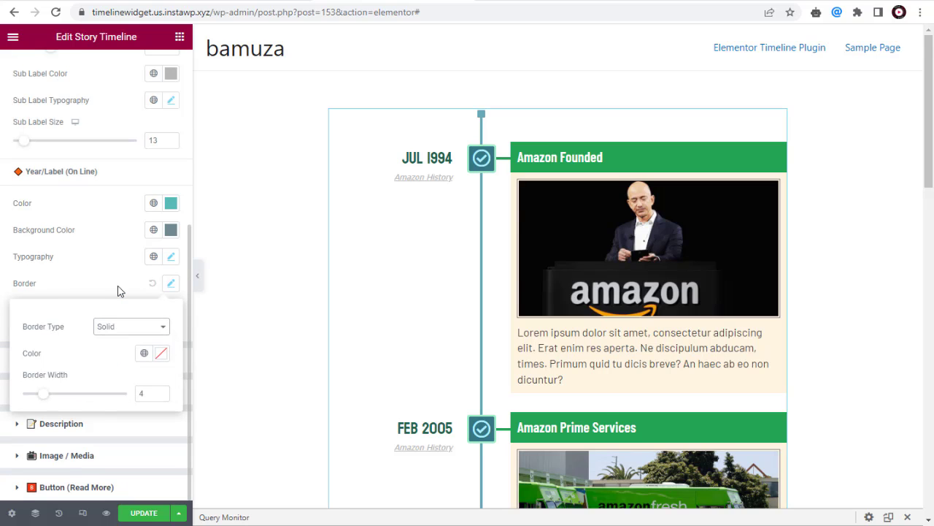
click(159, 355)
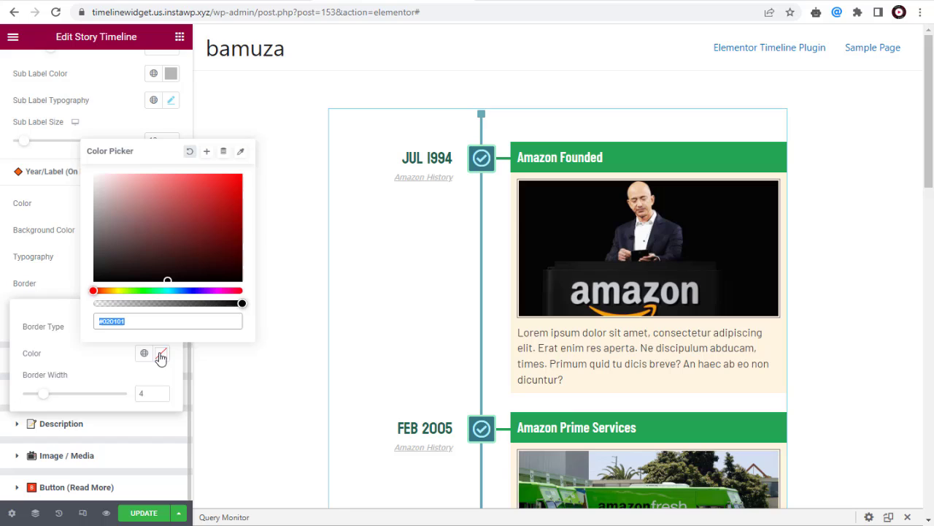
click(166, 290)
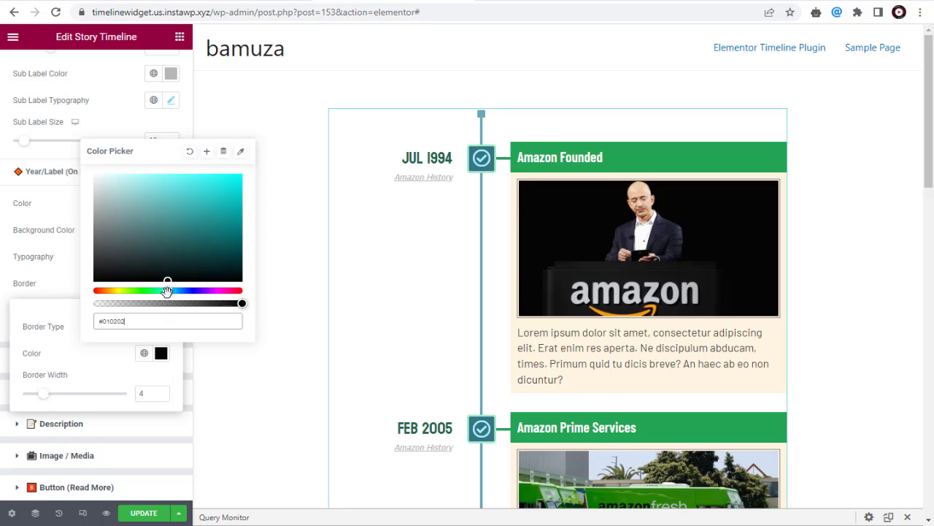
click(236, 219)
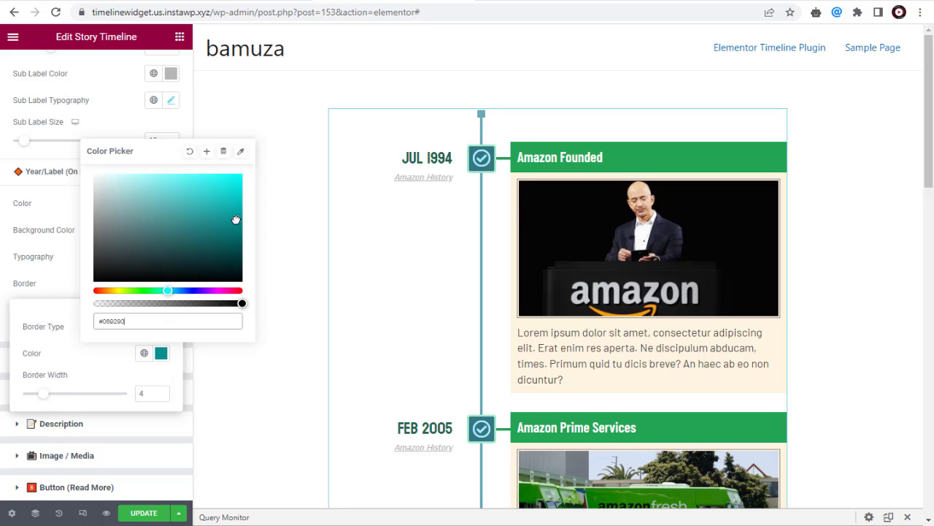
click(83, 365)
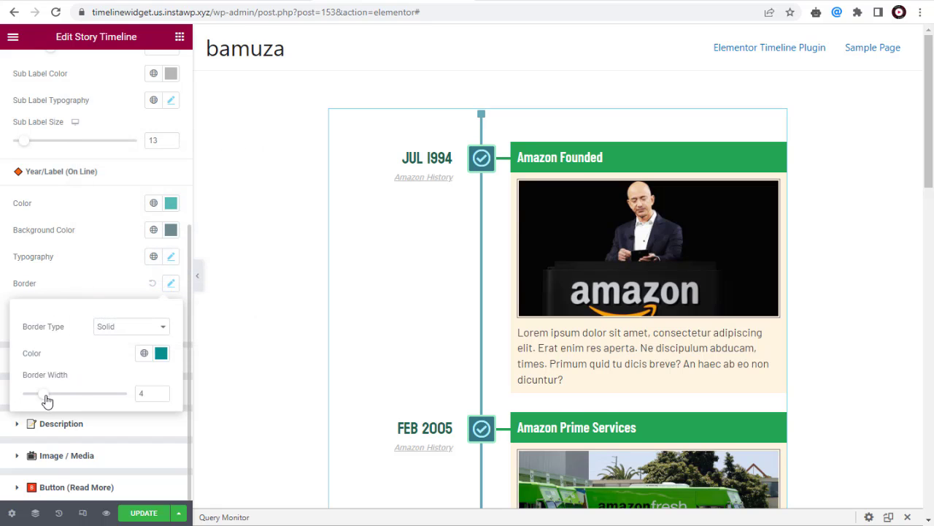
Increase the Year/Label border width and reduce the Year Box Size
drag(46, 399, 70, 400)
click(61, 288)
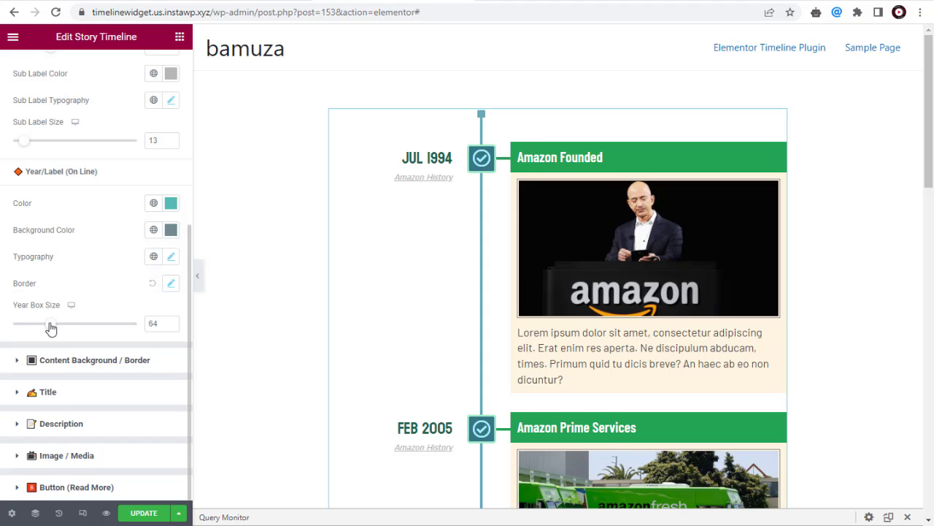
drag(50, 326, 28, 331)
Set the content box padding to 3 on all sides and its bottom spacing to 35
click(19, 365)
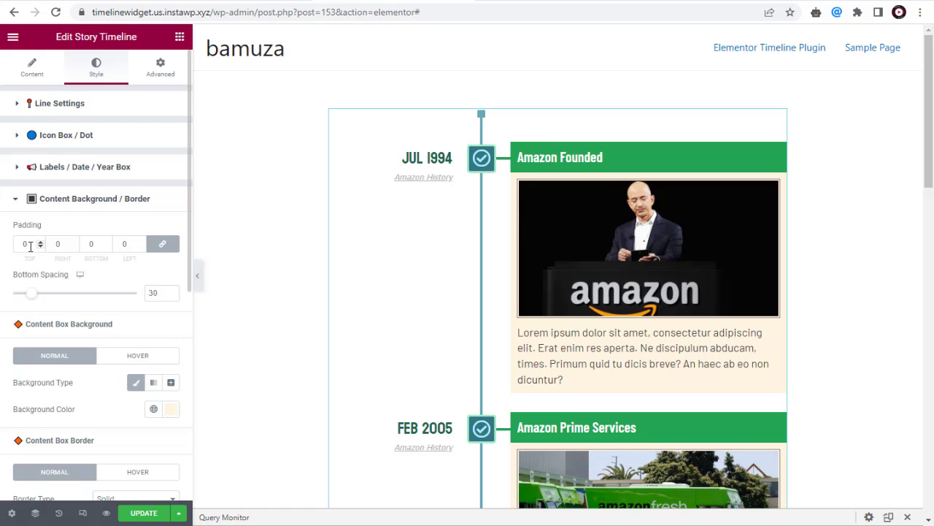
drag(33, 244, 2, 249)
text(3)
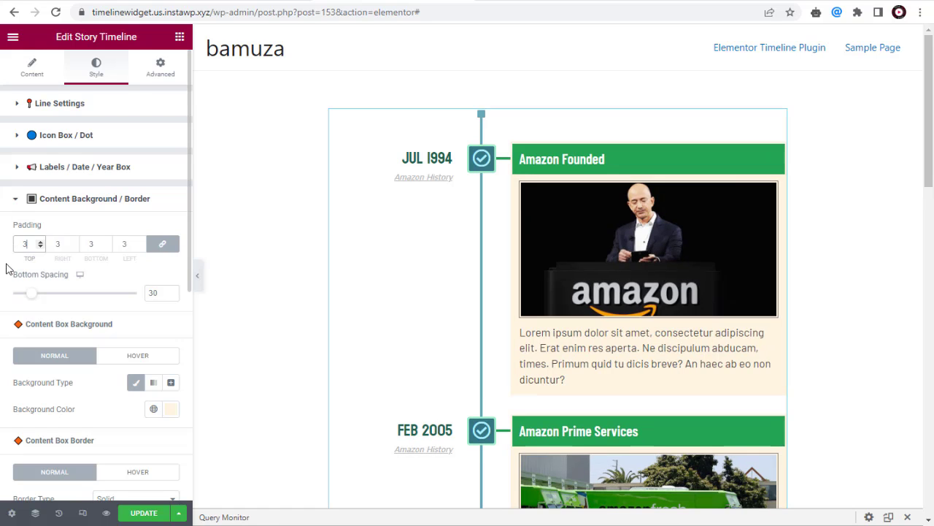
click(6, 269)
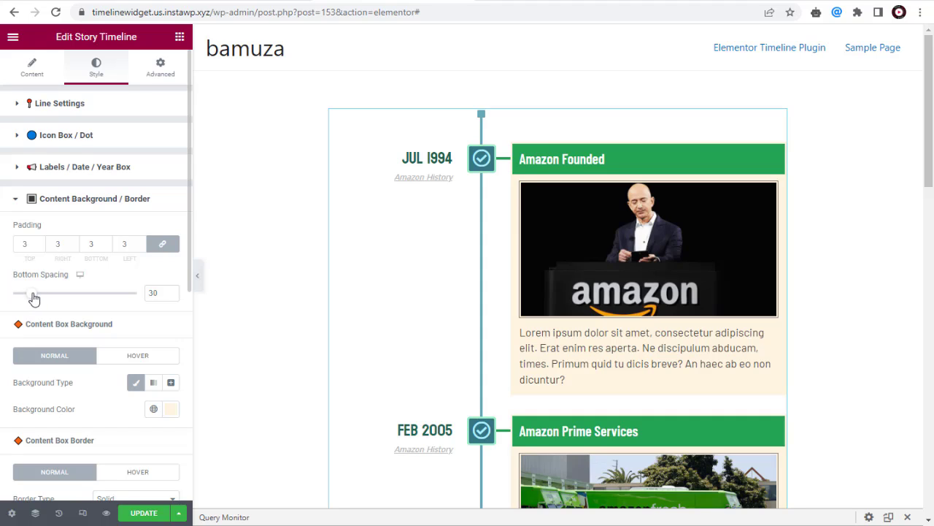
drag(33, 298, 36, 298)
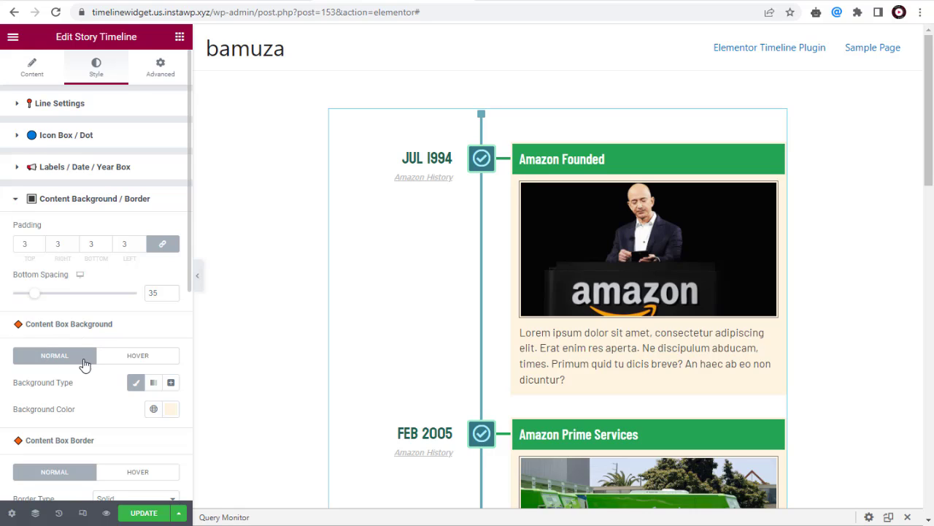
Change the content box's normal-state background color to a muted teal (#6FADB5)
click(170, 413)
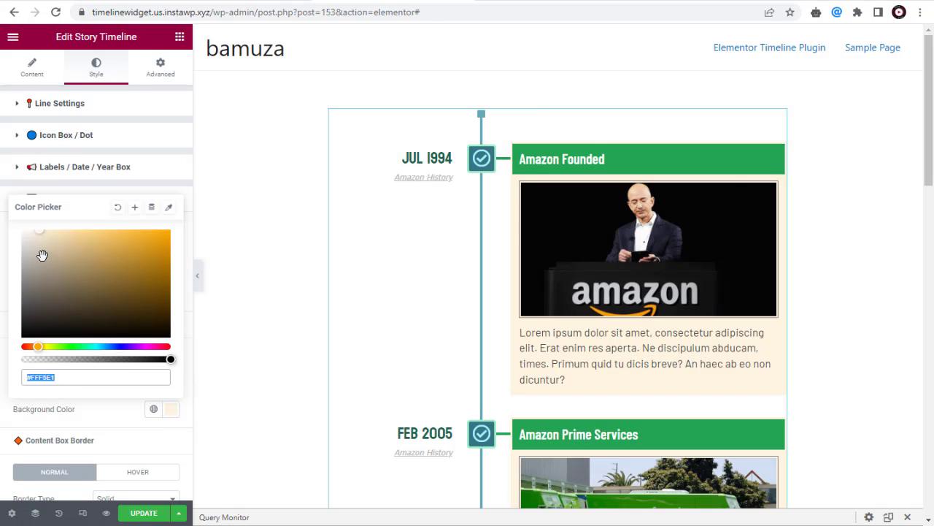
drag(41, 255, 21, 249)
drag(37, 346, 99, 347)
drag(57, 257, 78, 261)
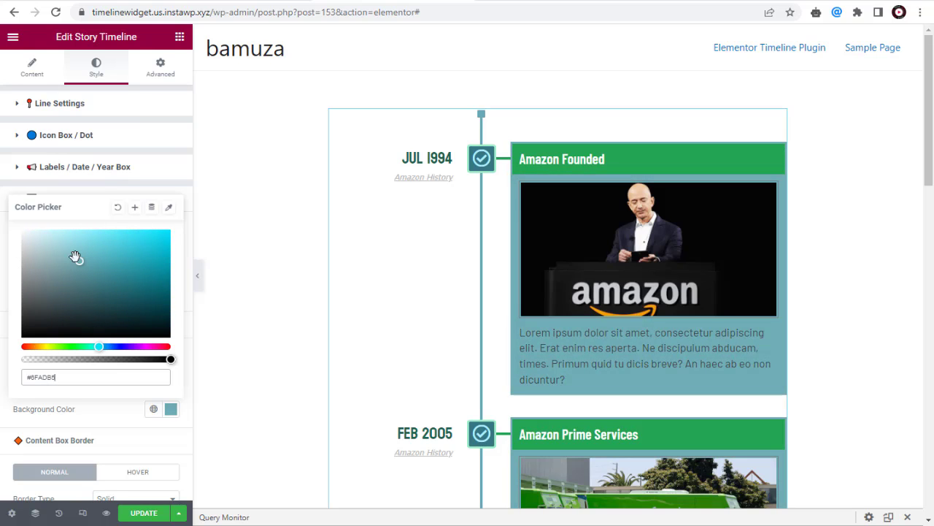
click(6, 405)
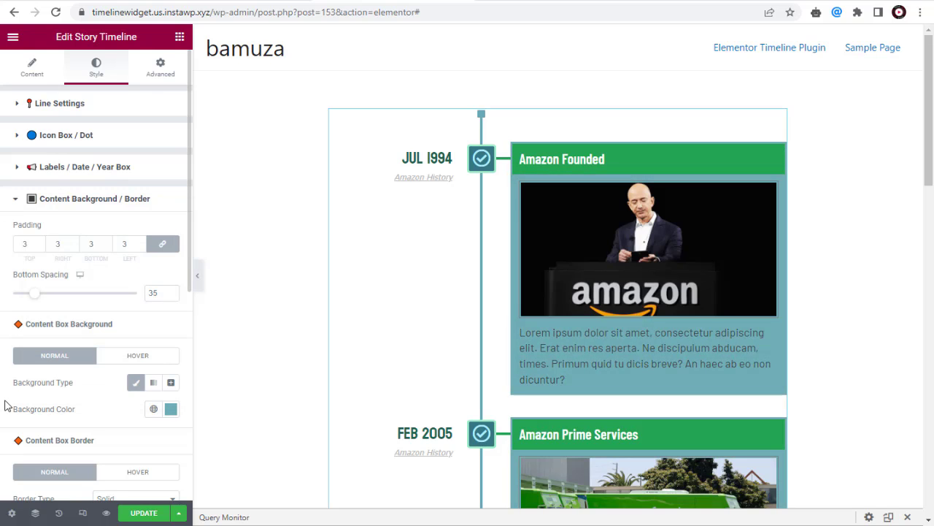
Give the content box's hover state a classic background in light teal, and return the background settings to the normal state
click(135, 358)
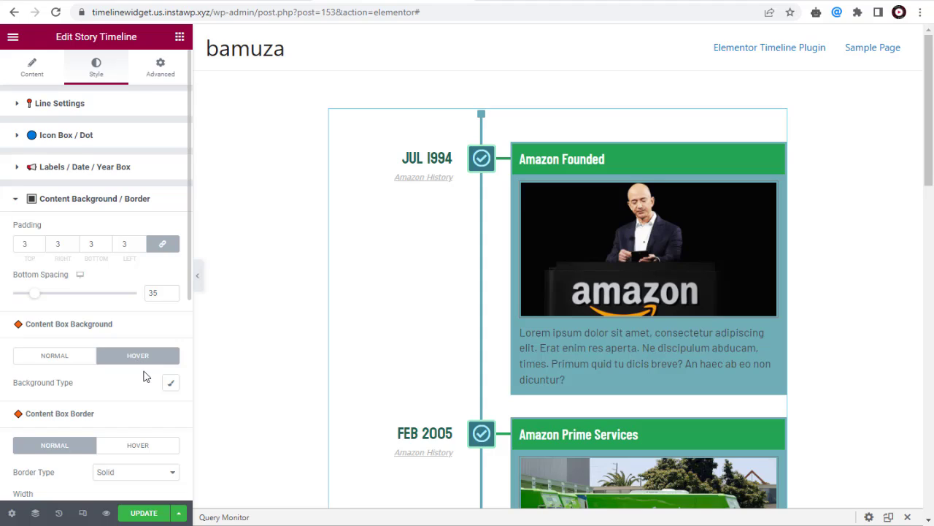
click(171, 384)
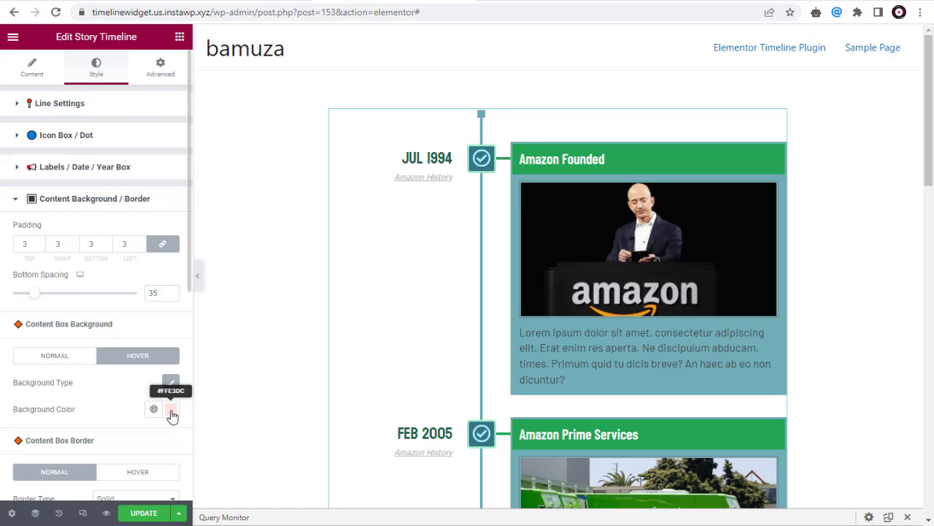
click(170, 411)
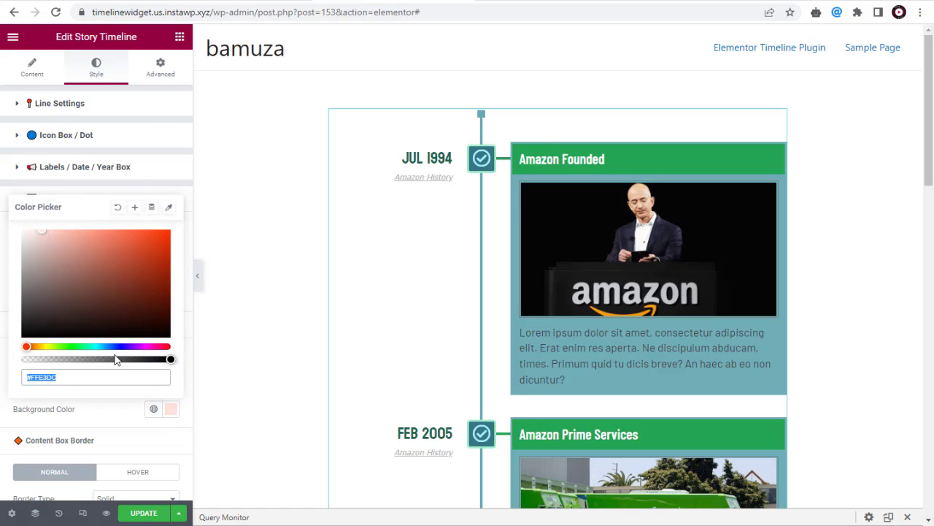
drag(91, 346, 100, 346)
drag(77, 256, 90, 251)
click(2, 252)
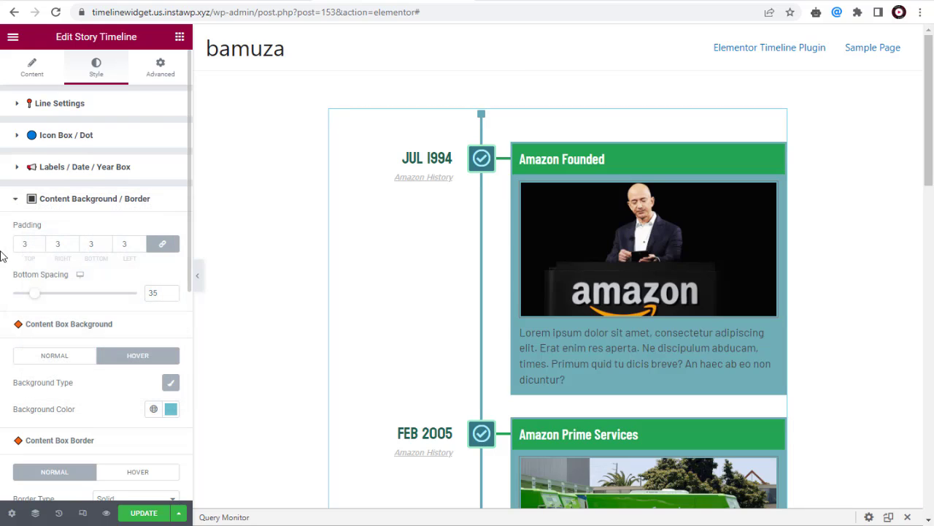
click(71, 359)
Set the content box's normal-state border to Dashed with a width of 3 on all sides
scroll(73, 361, down, 2)
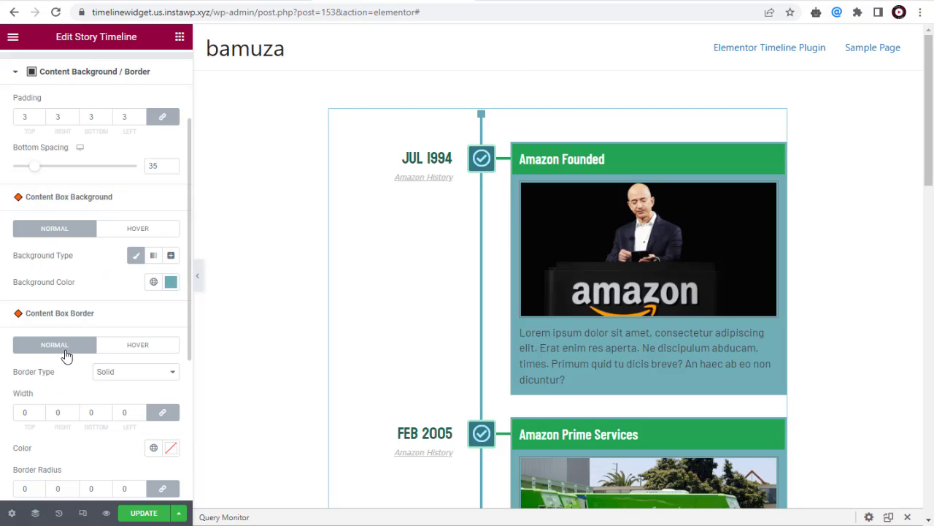
click(122, 376)
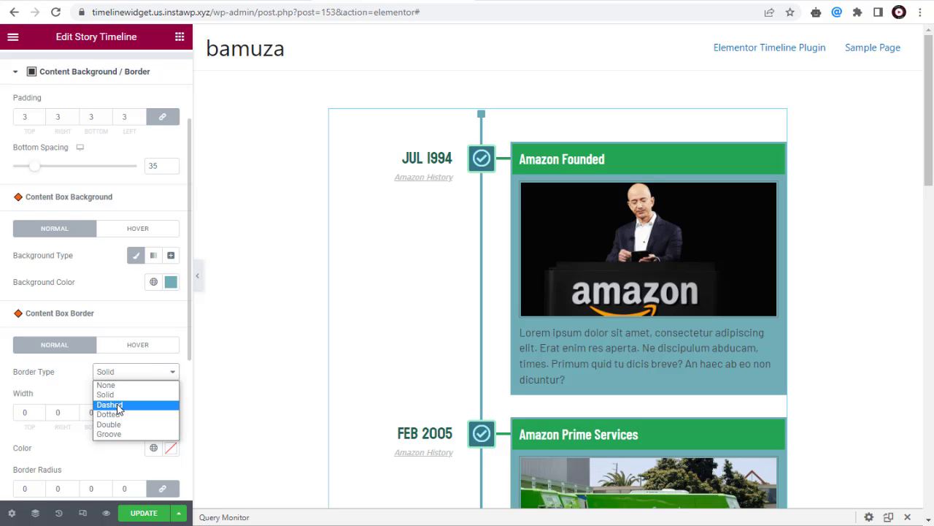
click(119, 406)
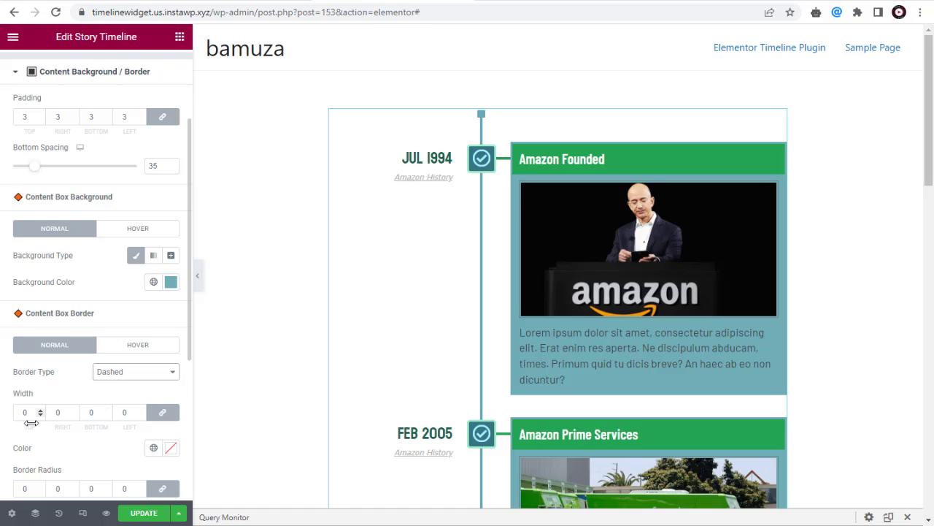
drag(32, 416, 2, 412)
text(3)
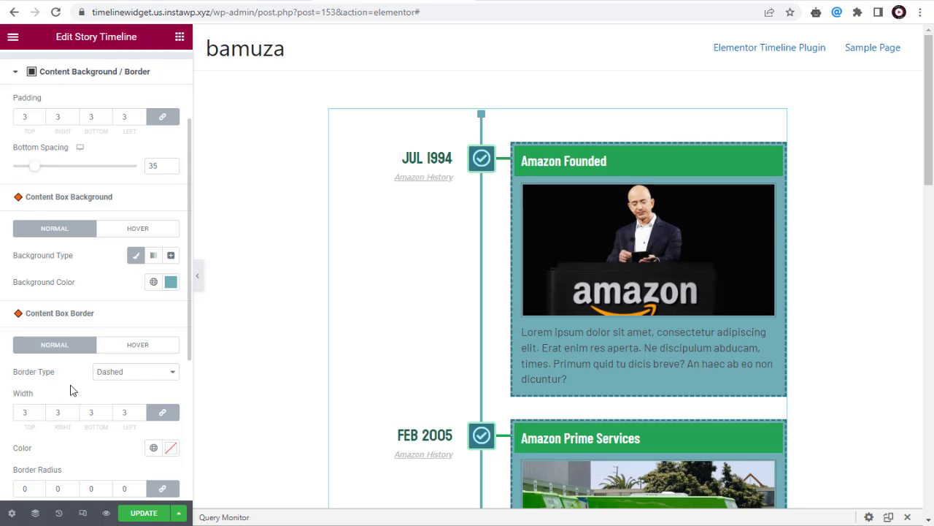
Color the content box border black (#000000) and set its border radius to 10 on all sides
scroll(71, 389, down, 1)
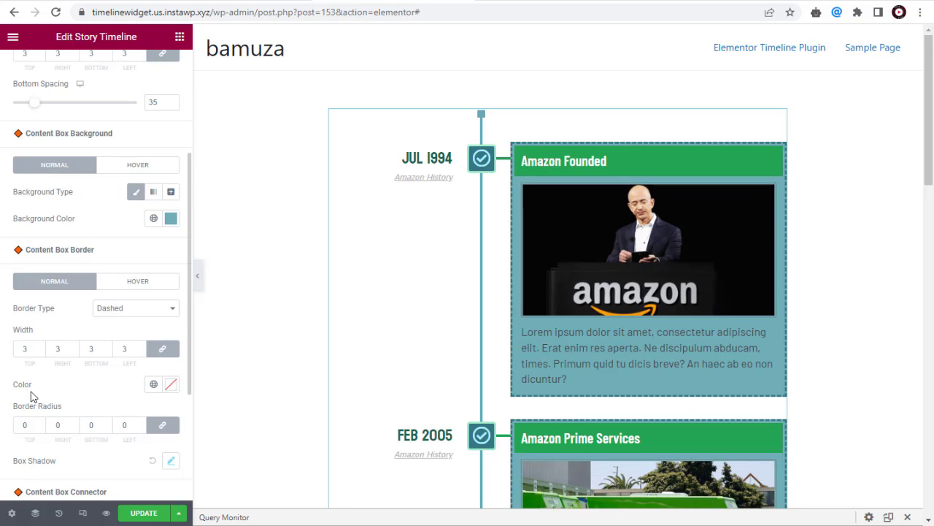
click(170, 384)
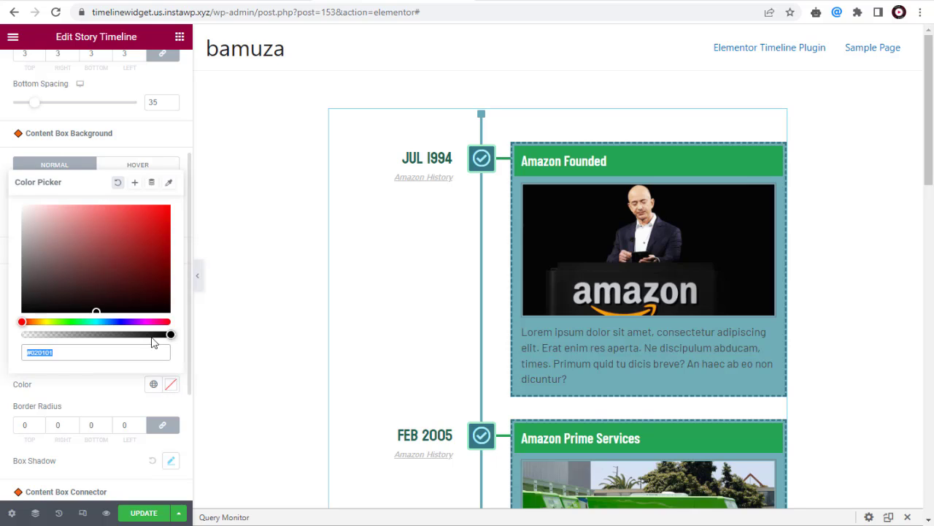
click(22, 311)
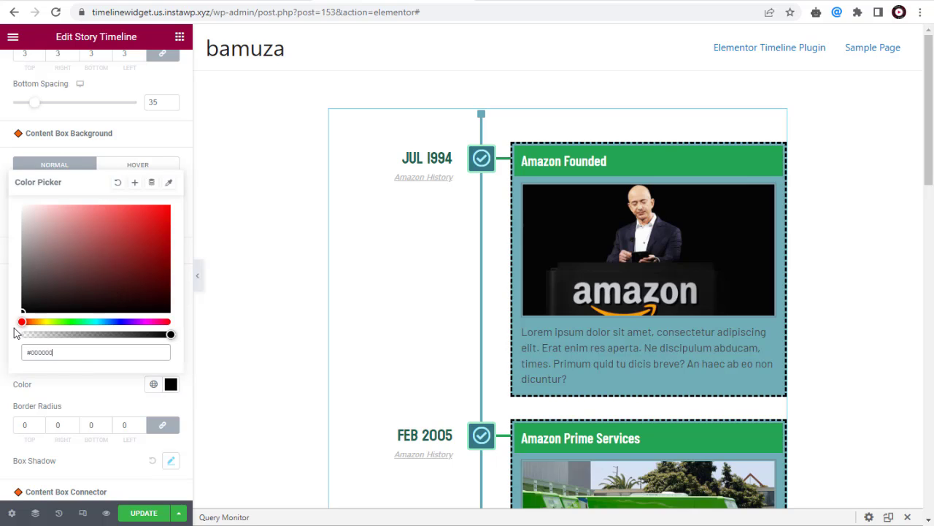
click(2, 330)
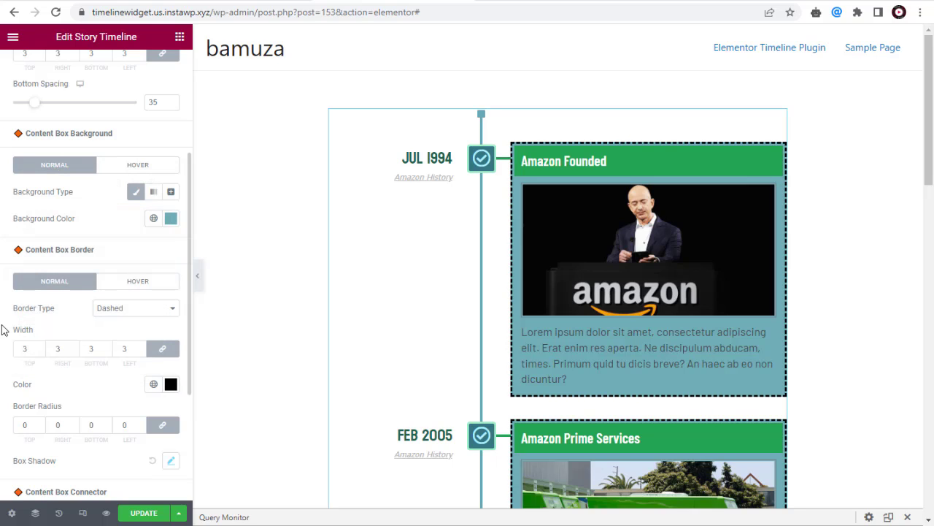
click(32, 425)
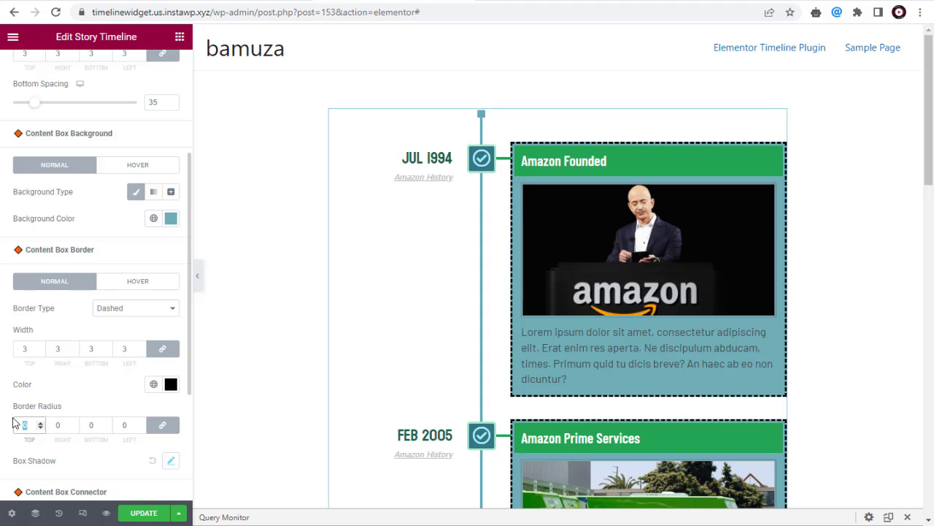
text(10)
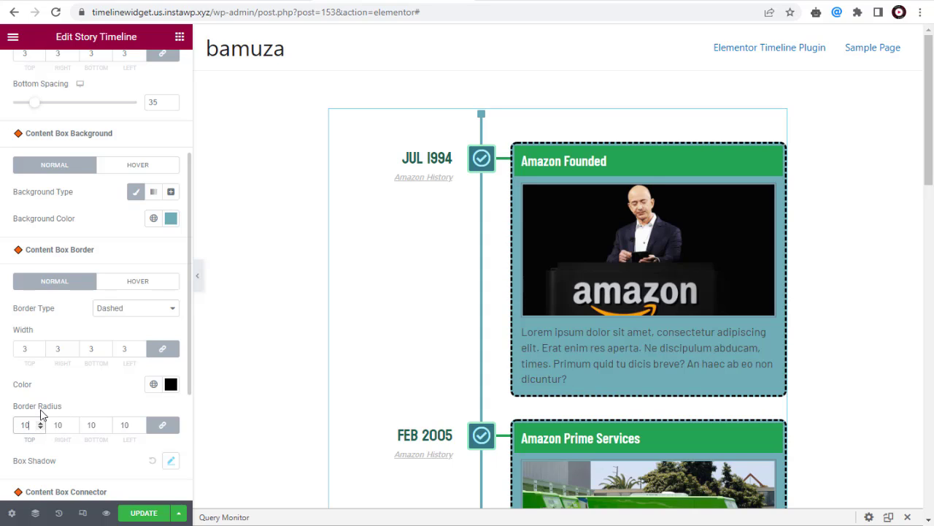
Set the content box's box shadow color to a dark grayish teal
scroll(44, 419, down, 1)
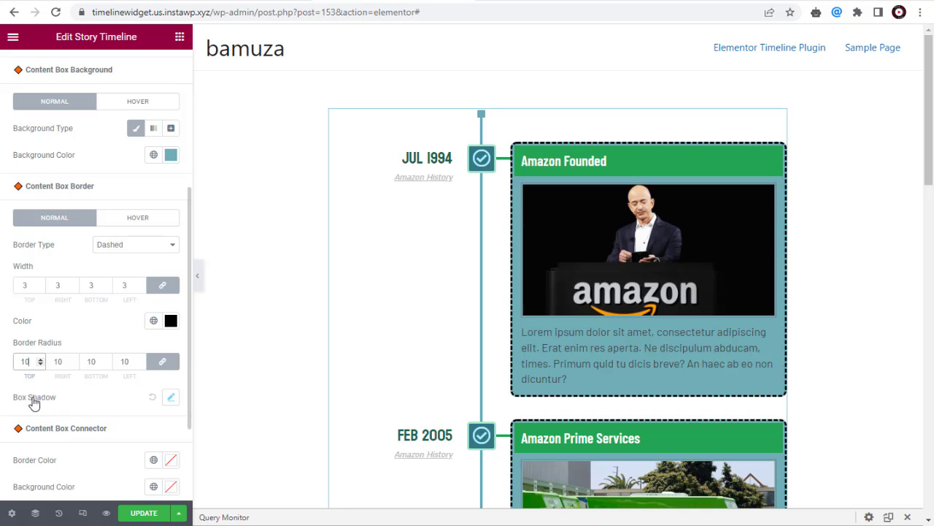
click(170, 400)
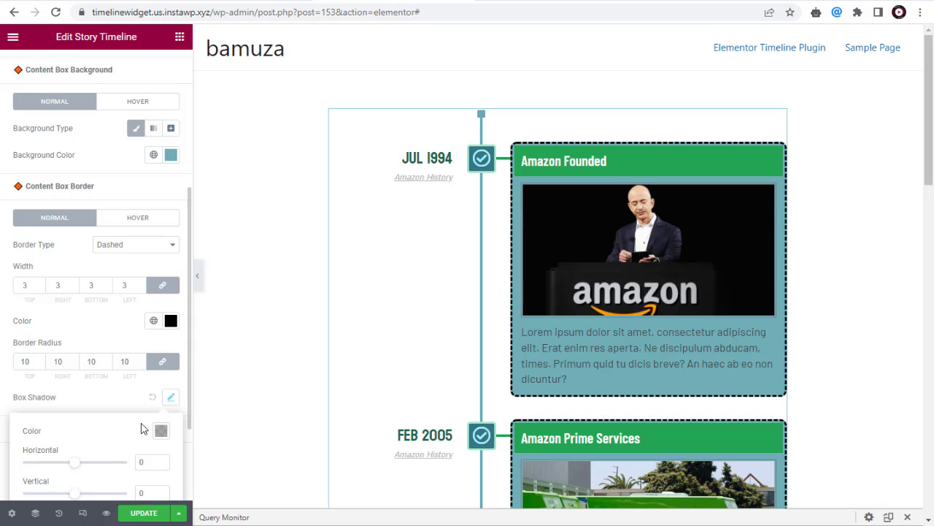
scroll(142, 429, down, 2)
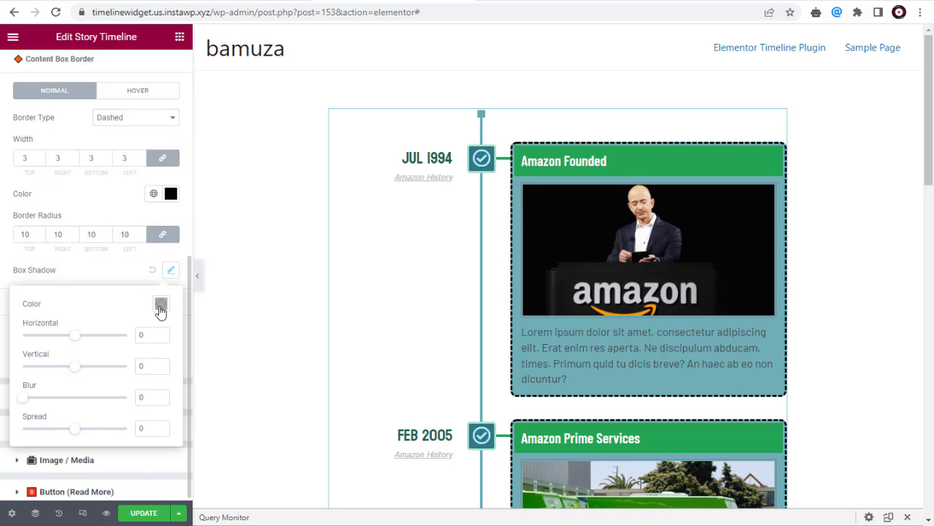
click(160, 305)
mouse_move(219, 417)
mouse_down()
mouse_move(236, 409)
mouse_move(246, 441)
mouse_up()
click(81, 306)
Set the box shadow's horizontal offset to -8, vertical offset to -4, blur to 12 and spread to -5
drag(75, 339, 78, 386)
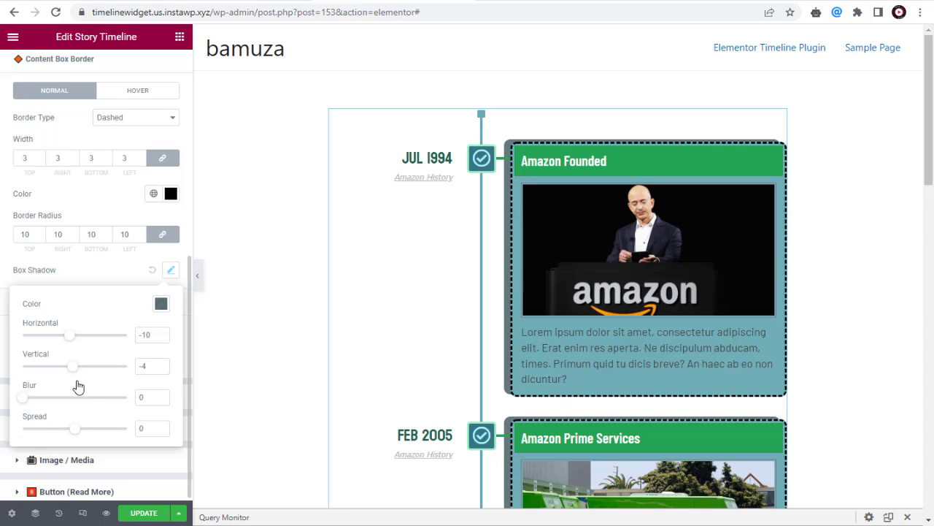
drag(68, 343, 77, 346)
mouse_move(27, 402)
mouse_down()
mouse_move(58, 404)
mouse_move(36, 396)
mouse_up()
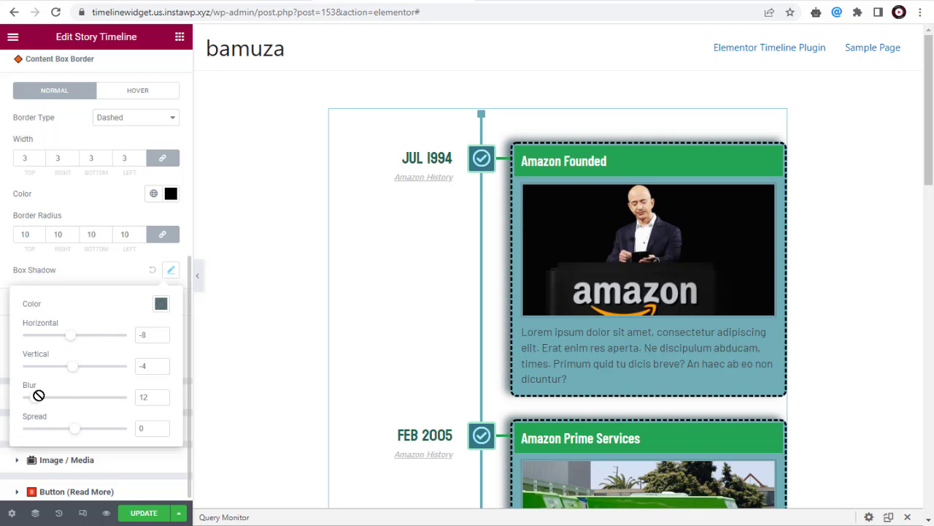
drag(76, 432, 72, 433)
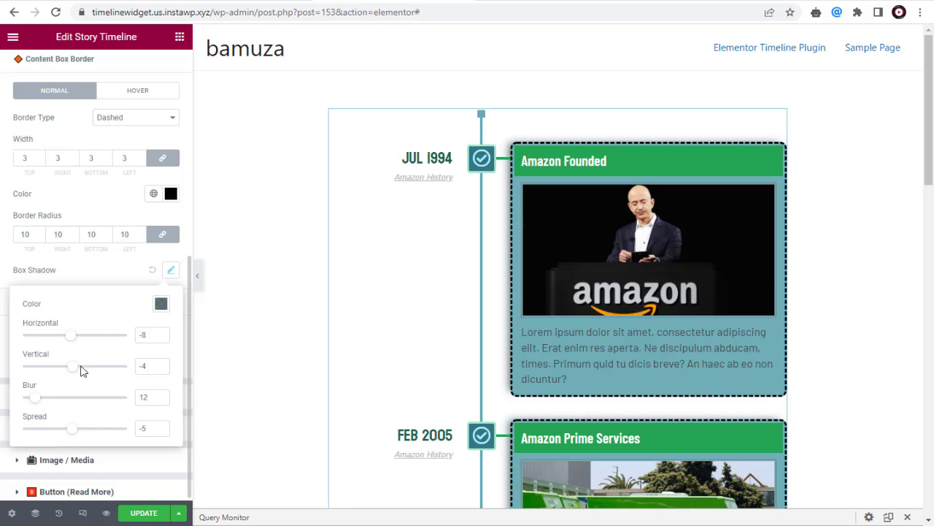
click(69, 277)
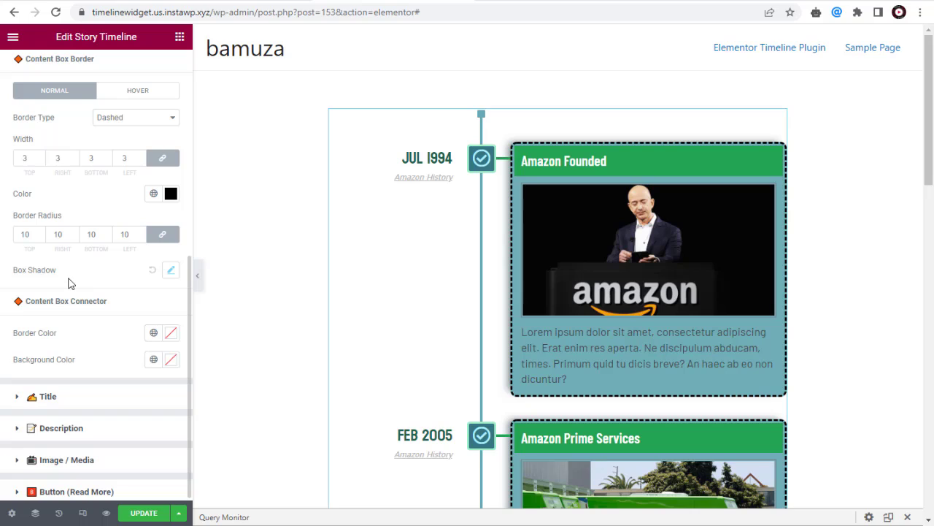
Set the content box connector's border color to a dark muted teal
click(173, 338)
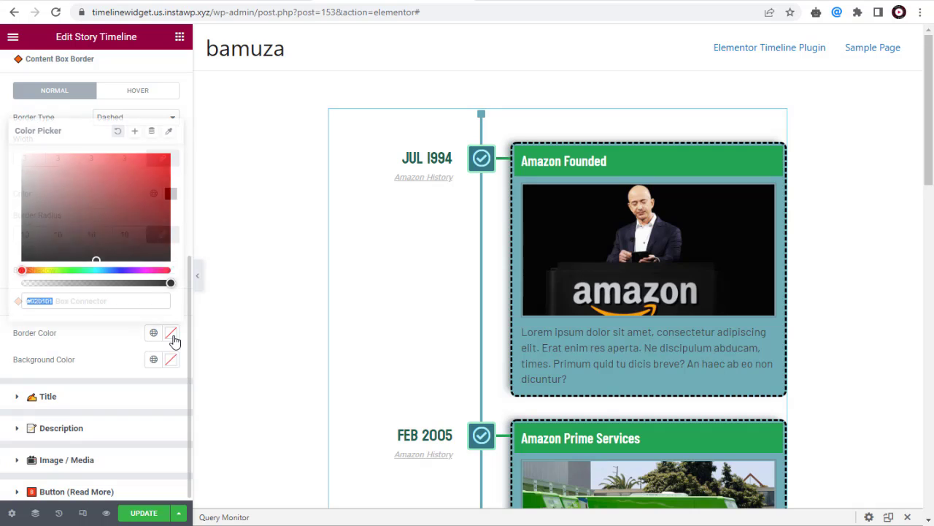
click(95, 270)
drag(94, 242, 82, 218)
click(5, 265)
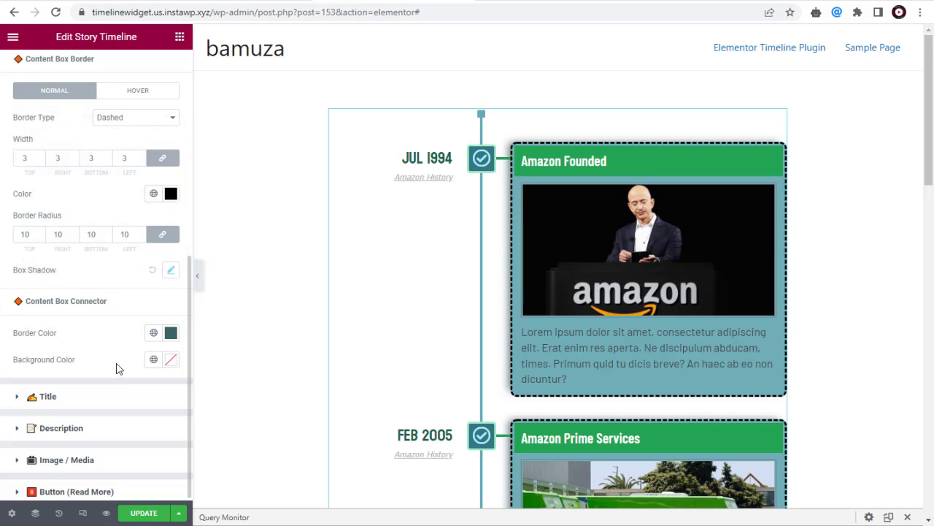
Set the content box connector's background color to a dark muted blue
click(172, 360)
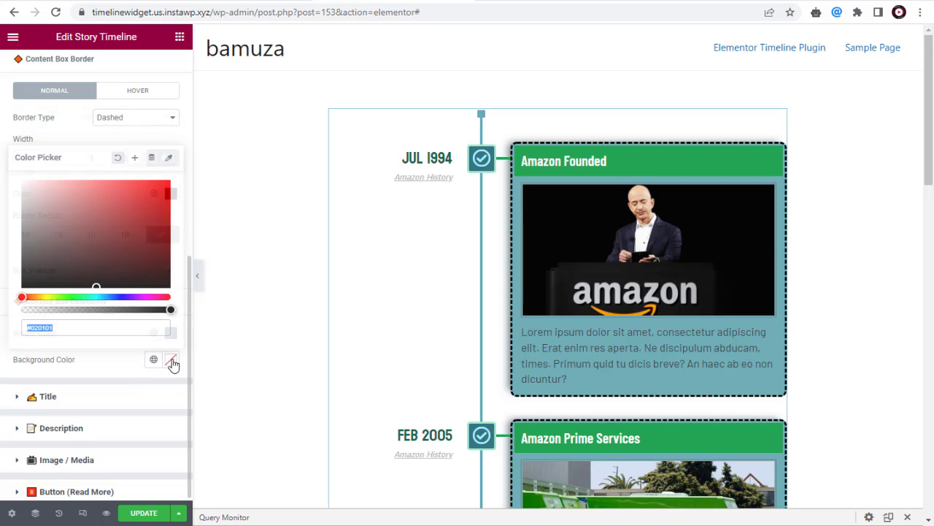
text(#60ABAF)
drag(97, 300, 102, 299)
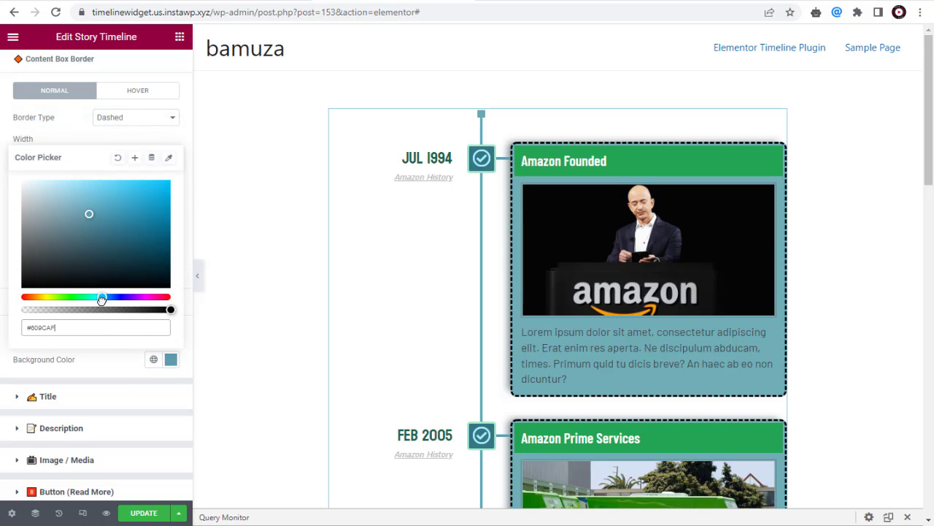
click(88, 230)
click(152, 444)
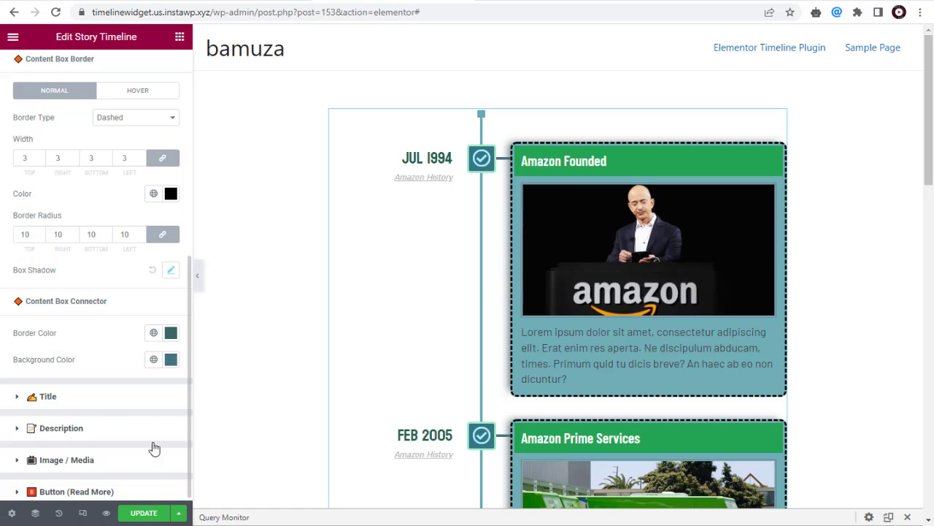
Change the story title's text color to a pale cream yellow
click(22, 397)
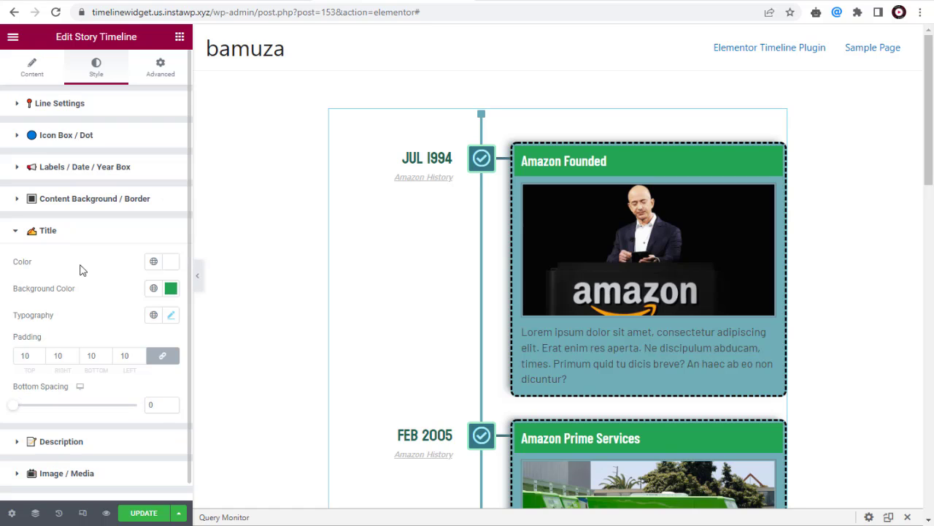
click(170, 262)
click(48, 309)
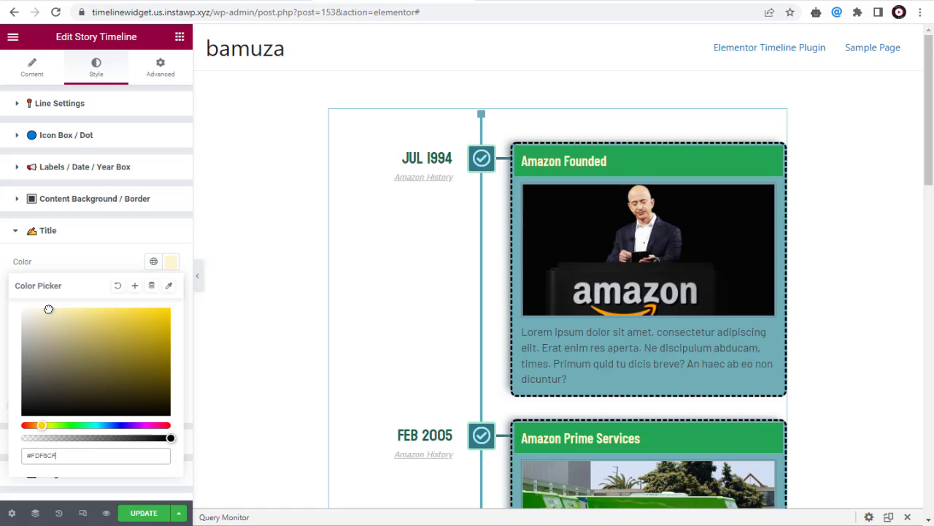
drag(48, 308, 51, 309)
click(7, 280)
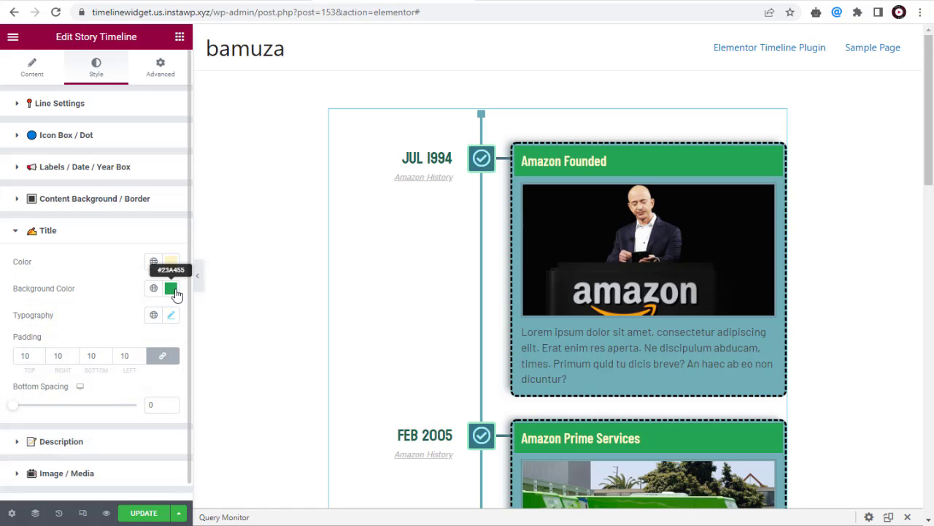
Change the story title's background color to a dark teal
click(172, 291)
click(95, 452)
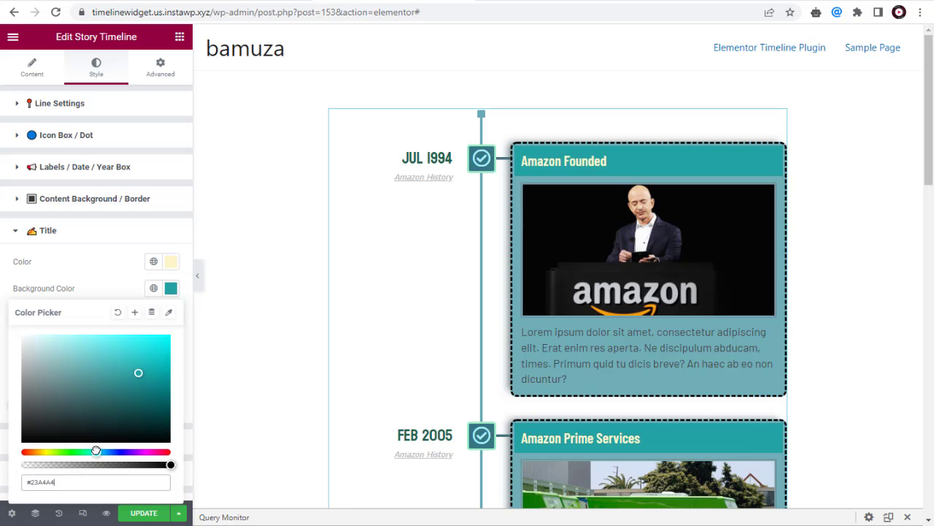
drag(139, 401, 160, 396)
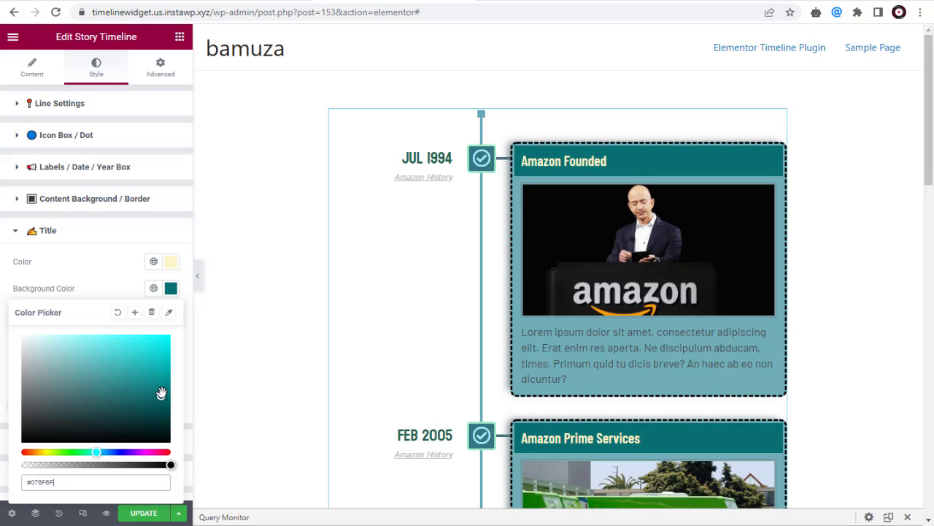
click(4, 389)
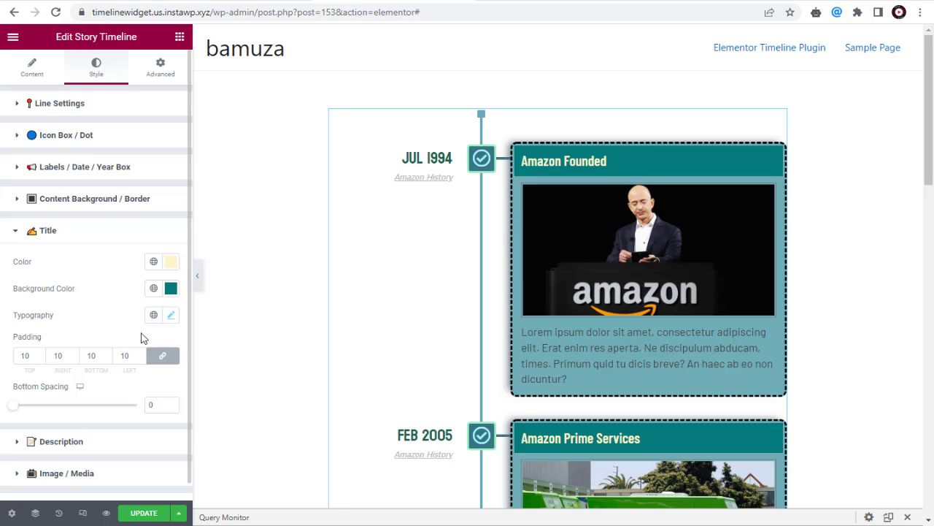
Set the story title's font family to Helvetica and its font size to 20 px
click(172, 321)
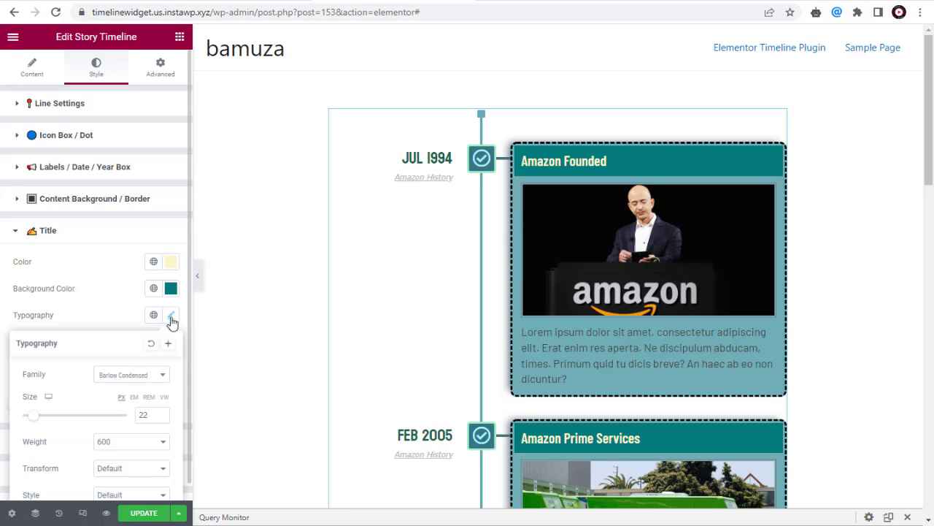
click(160, 376)
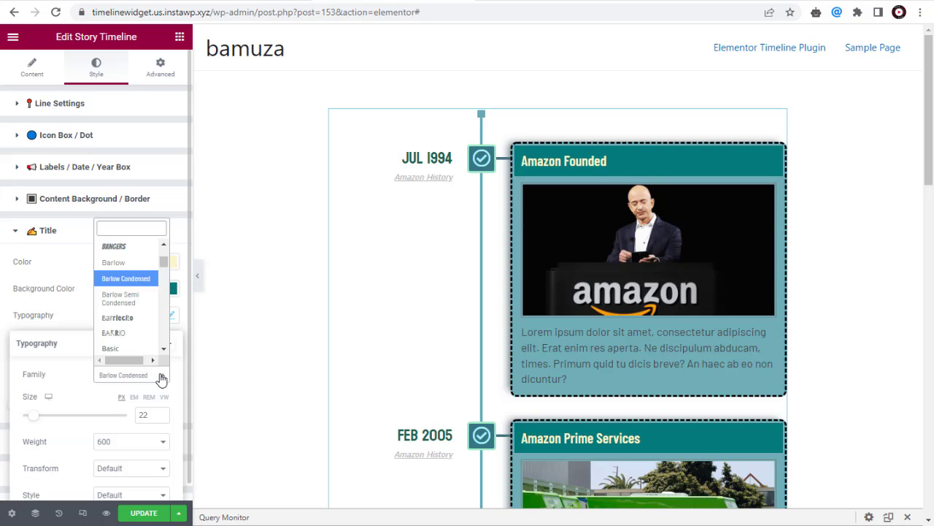
drag(165, 263, 167, 253)
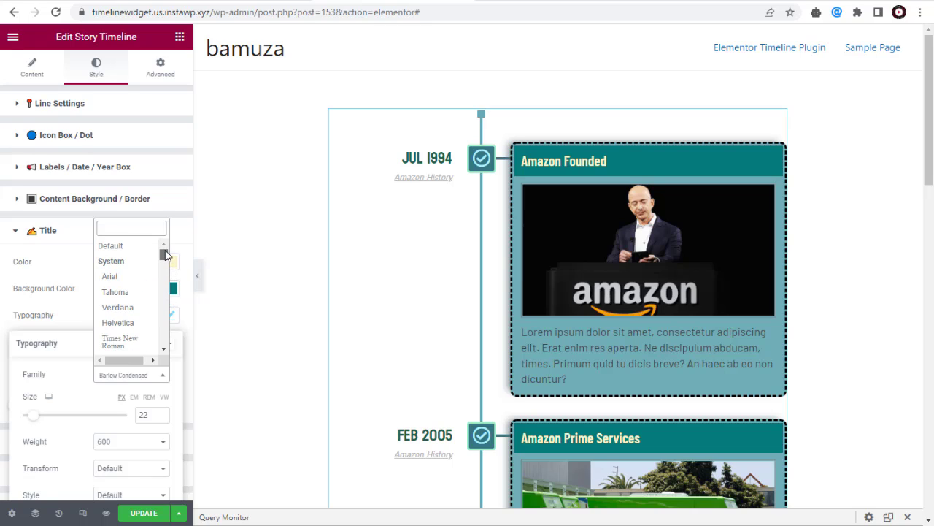
click(139, 328)
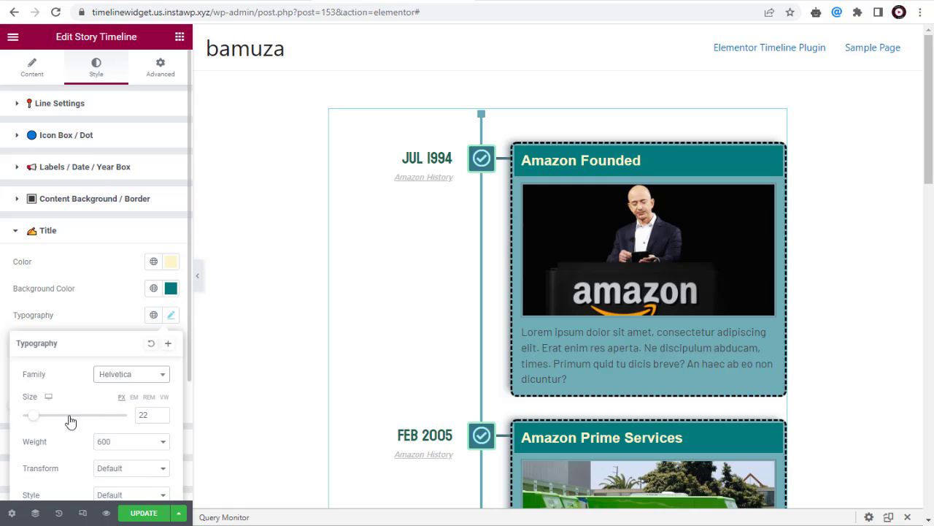
drag(37, 421, 35, 419)
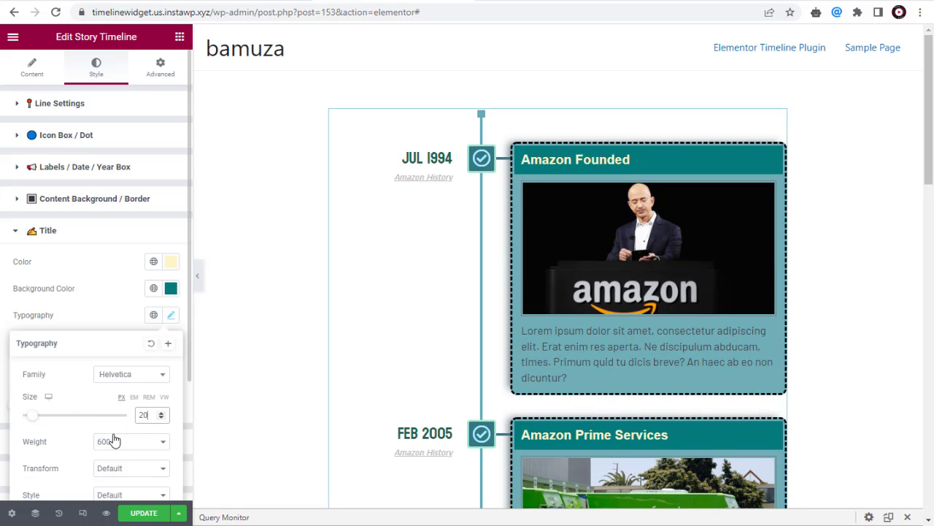
Set the story title's font weight to 700 and its text transform to Capitalize
click(156, 444)
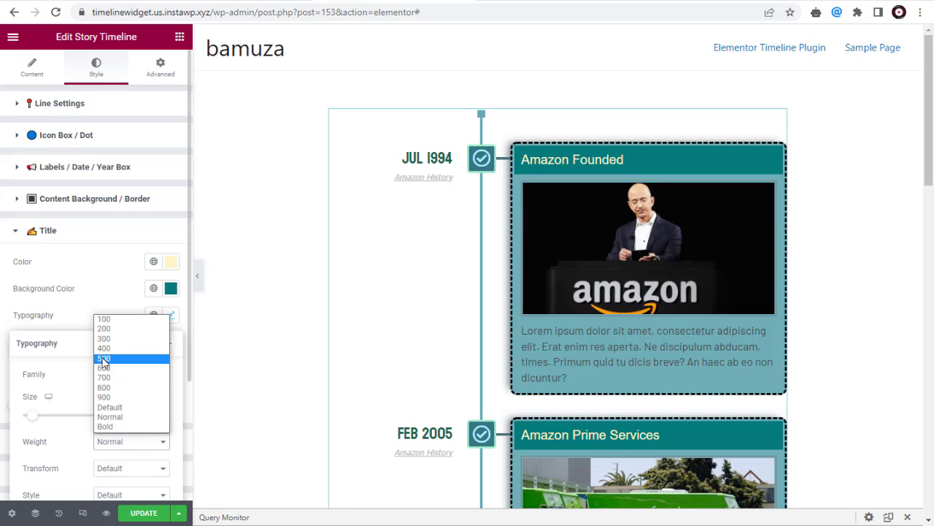
click(113, 378)
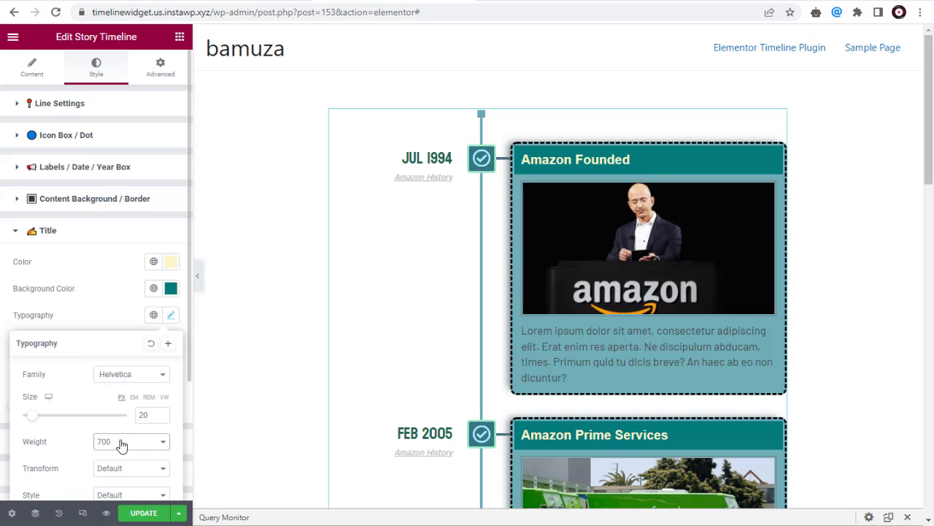
click(132, 471)
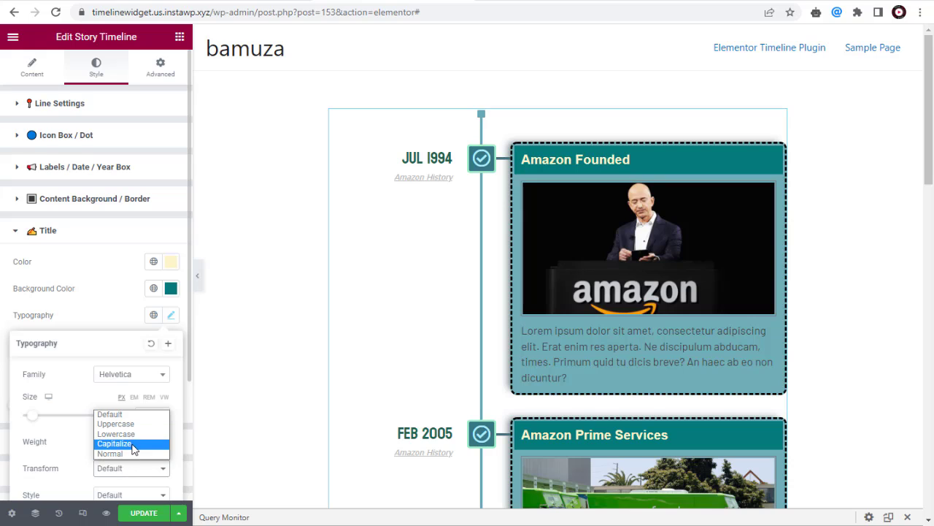
click(115, 443)
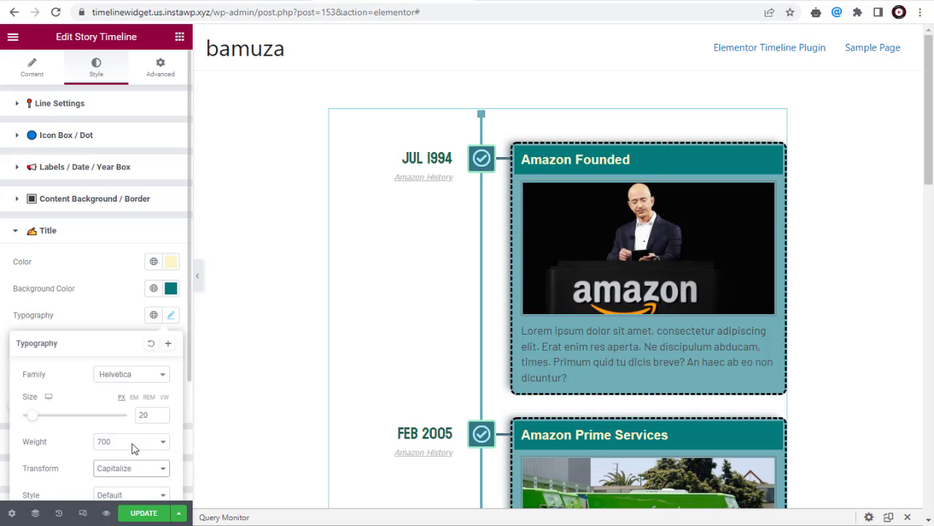
Set the story title's font style to Normal and its text decoration to Underline
scroll(140, 472, down, 1)
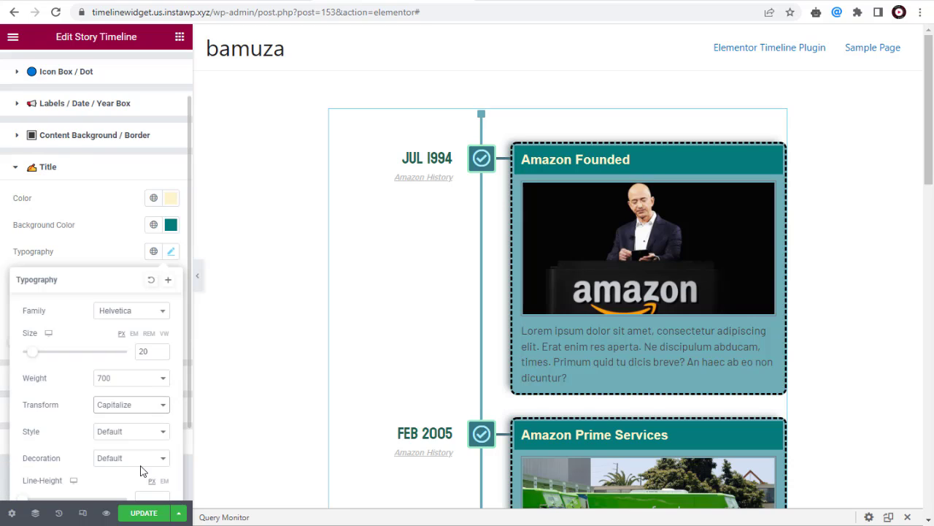
click(159, 432)
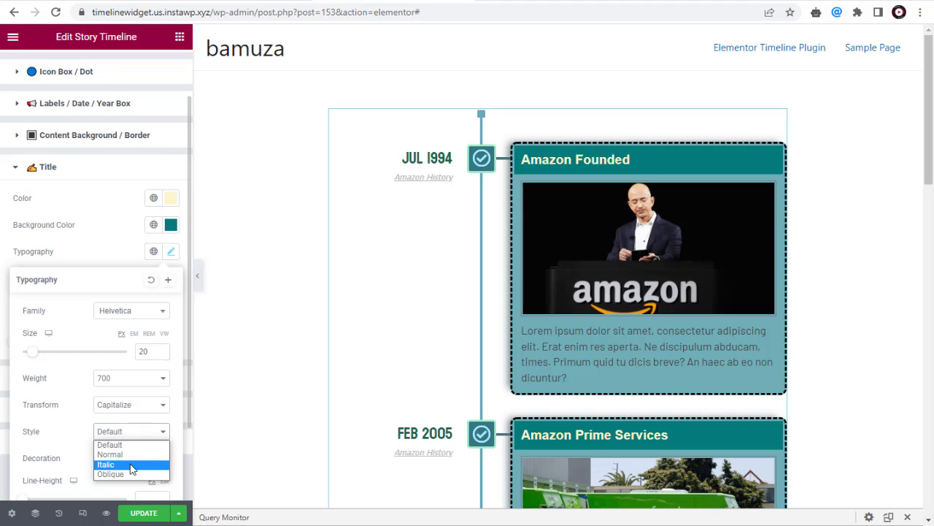
click(135, 456)
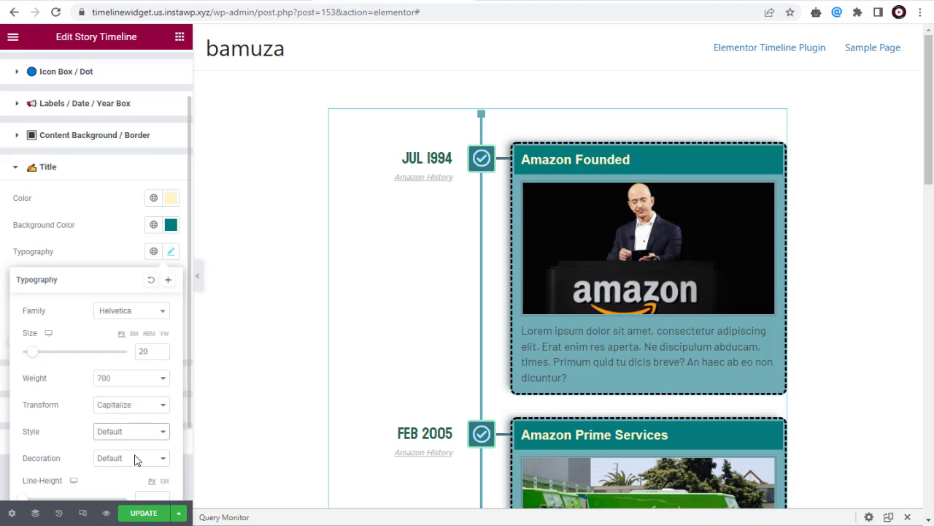
click(137, 458)
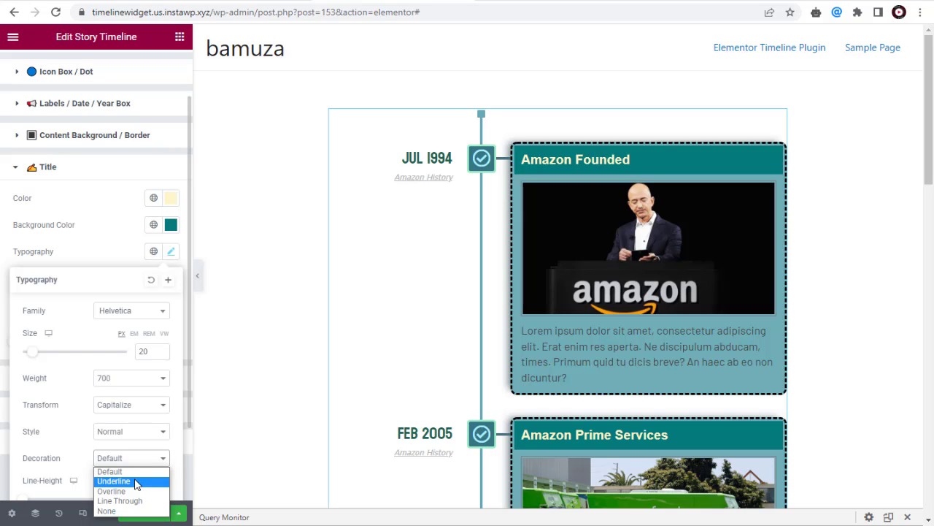
click(136, 482)
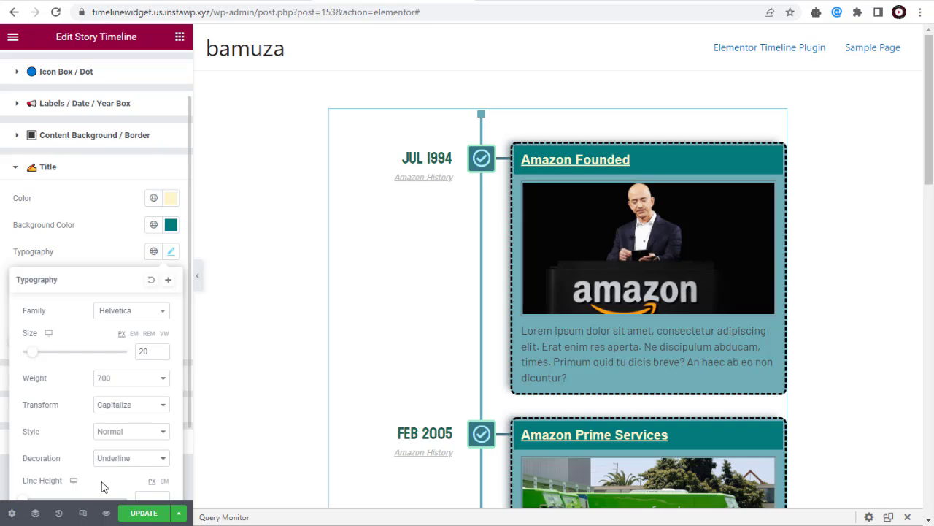
Set the title typography's line height to 20 px, letter spacing to 2 and word spacing to 2 px
scroll(113, 479, down, 2)
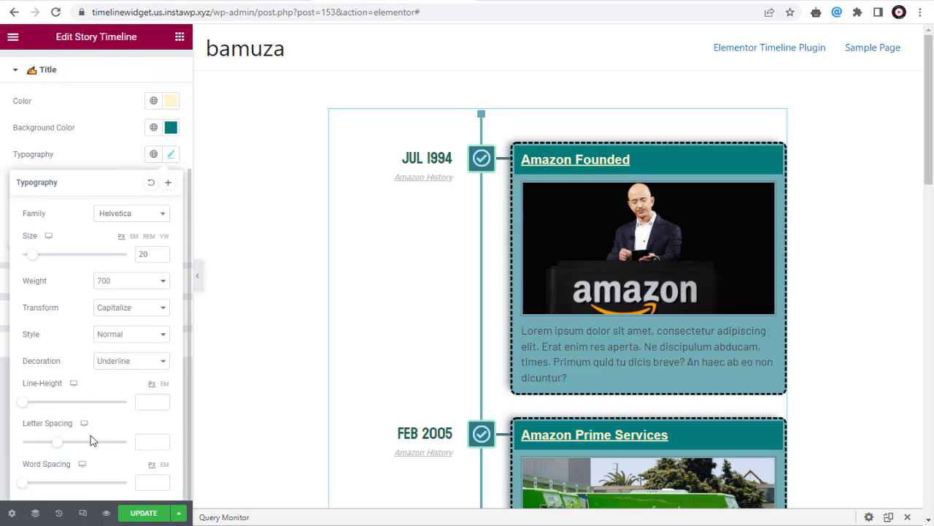
drag(24, 406, 46, 409)
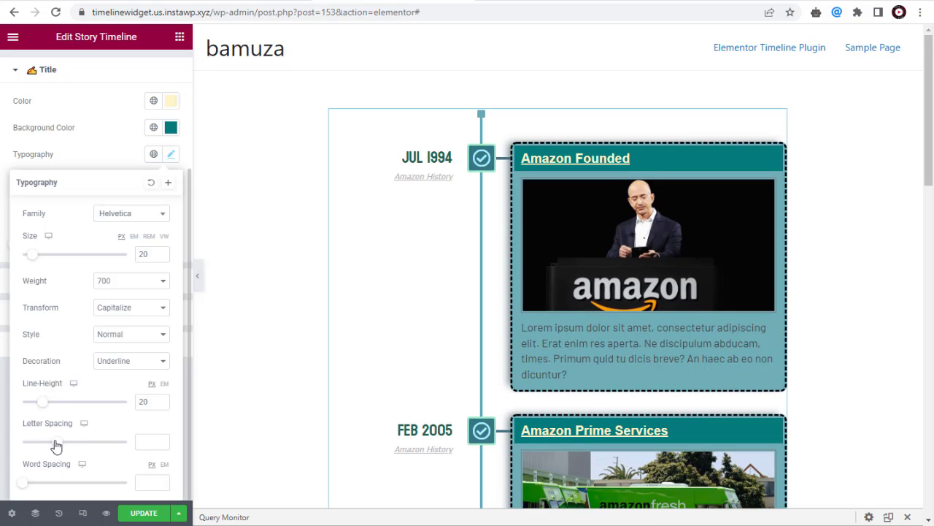
mouse_move(56, 447)
mouse_down()
mouse_move(48, 443)
mouse_move(70, 446)
mouse_up()
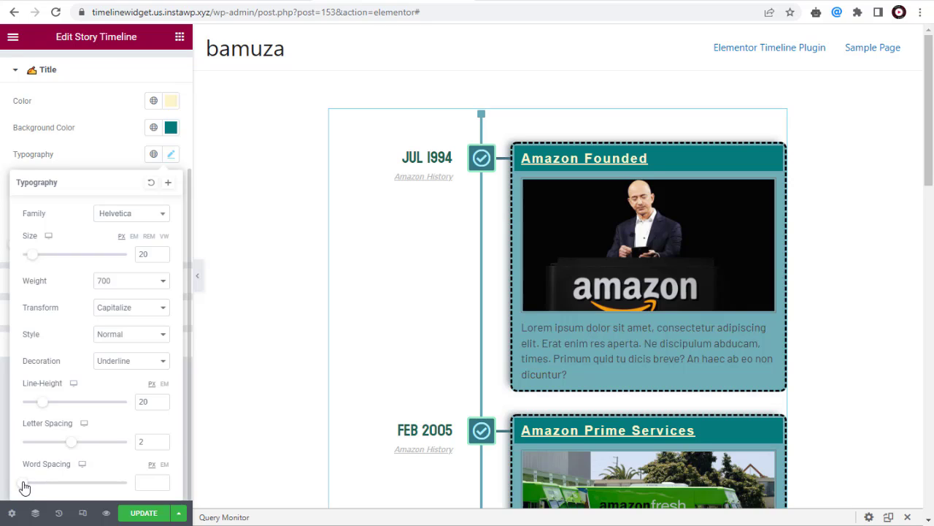
mouse_move(25, 487)
mouse_down()
mouse_move(81, 482)
mouse_move(25, 484)
mouse_up()
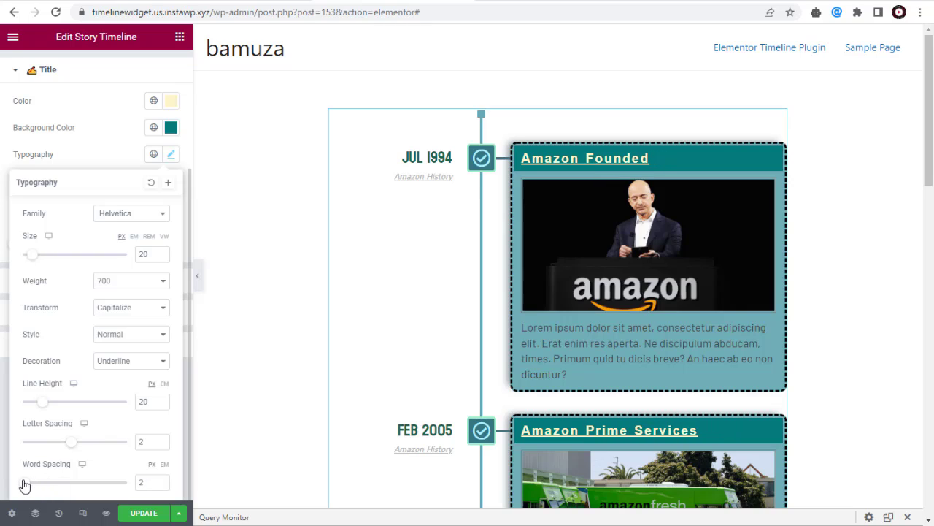
click(172, 157)
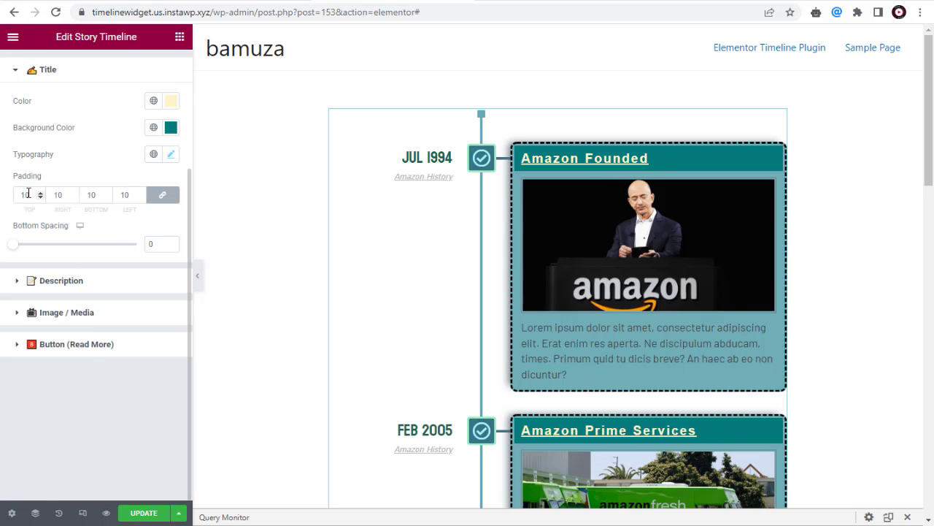
Set the story title's padding to 15 on all sides and its bottom spacing to 7
drag(36, 194, 2, 198)
text(1)
scroll(3, 198, up, 3)
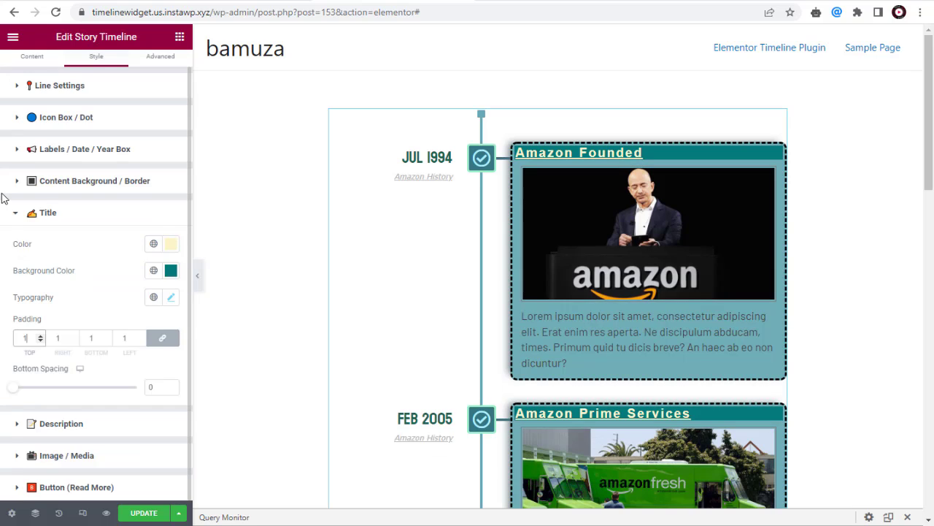
text(5)
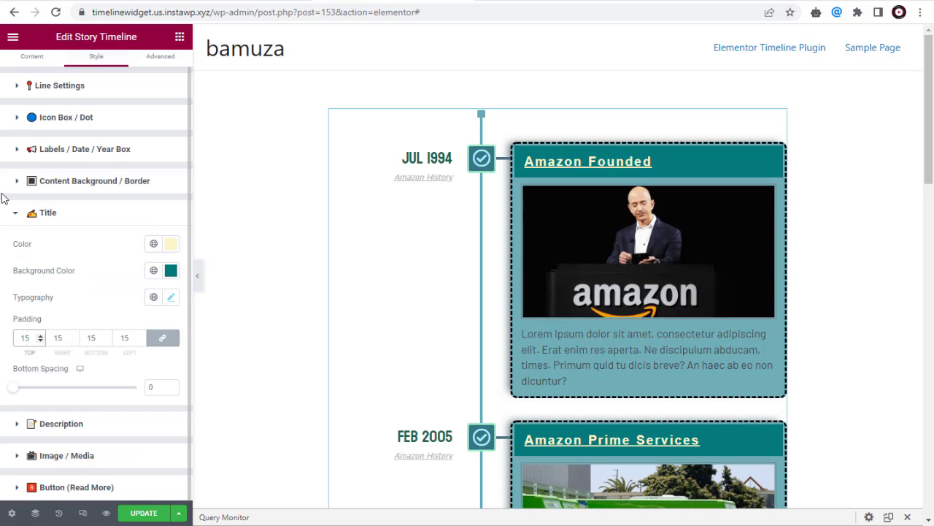
click(100, 376)
mouse_move(11, 390)
mouse_down()
mouse_move(32, 390)
mouse_move(17, 395)
mouse_up()
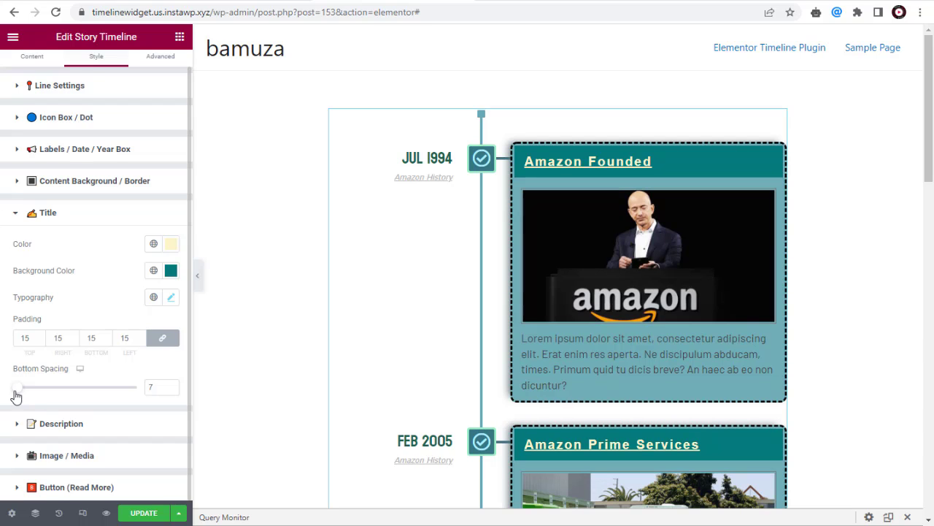